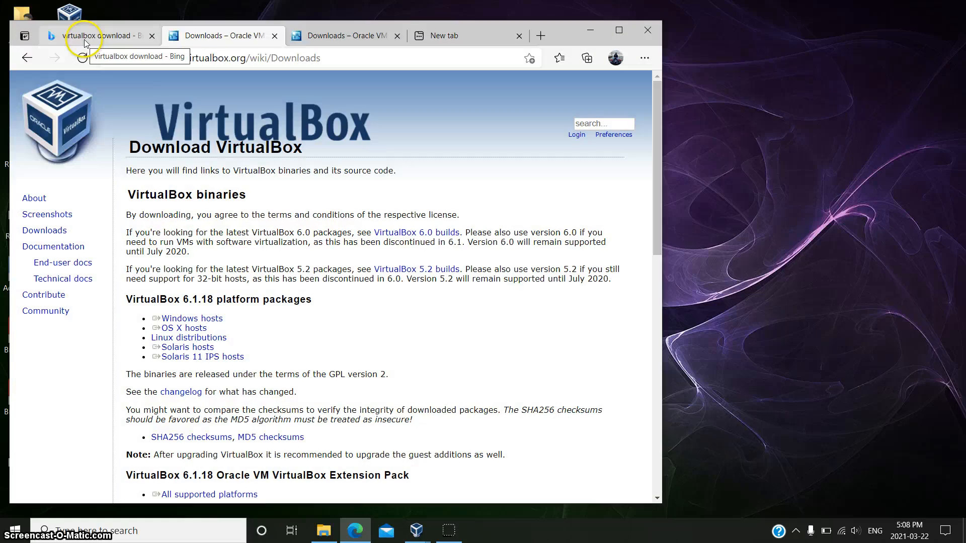
# Step: Revisit the VirtualBox downloads page from the Bing results in Edge, then minimize Edge
pyautogui.click(115, 38)
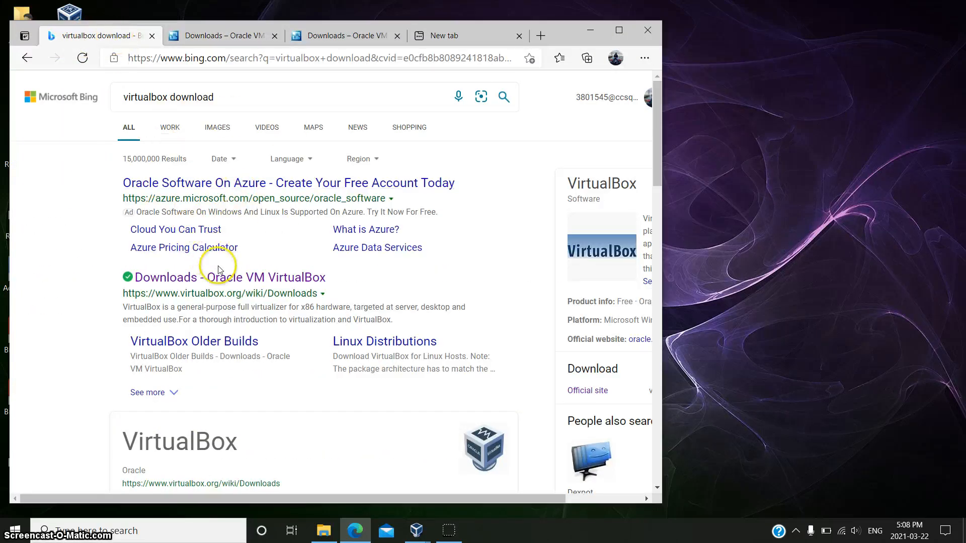
pyautogui.click(195, 282)
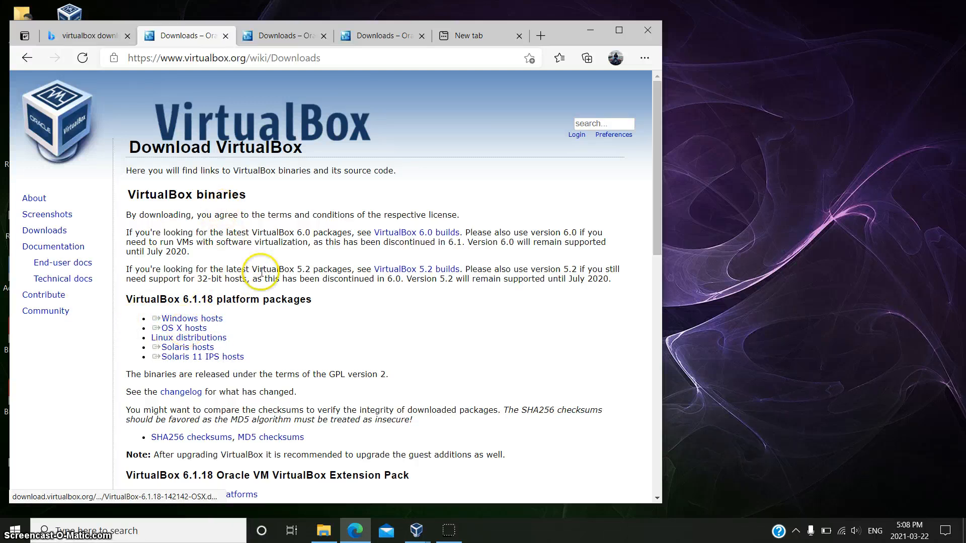
pyautogui.click(591, 31)
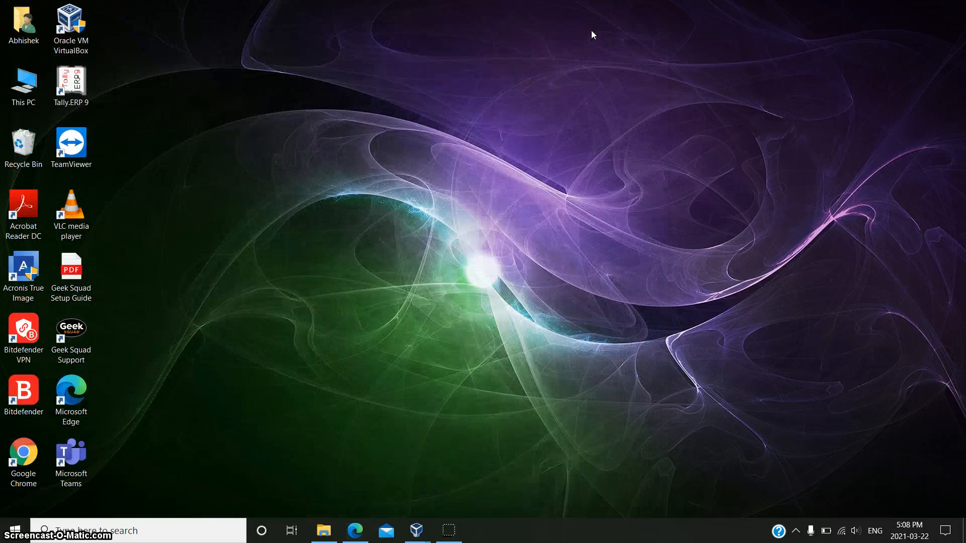
# Step: Launch VirtualBox from the desktop and start a new virtual machine via the Machine menu
pyautogui.doubleClick(77, 49)
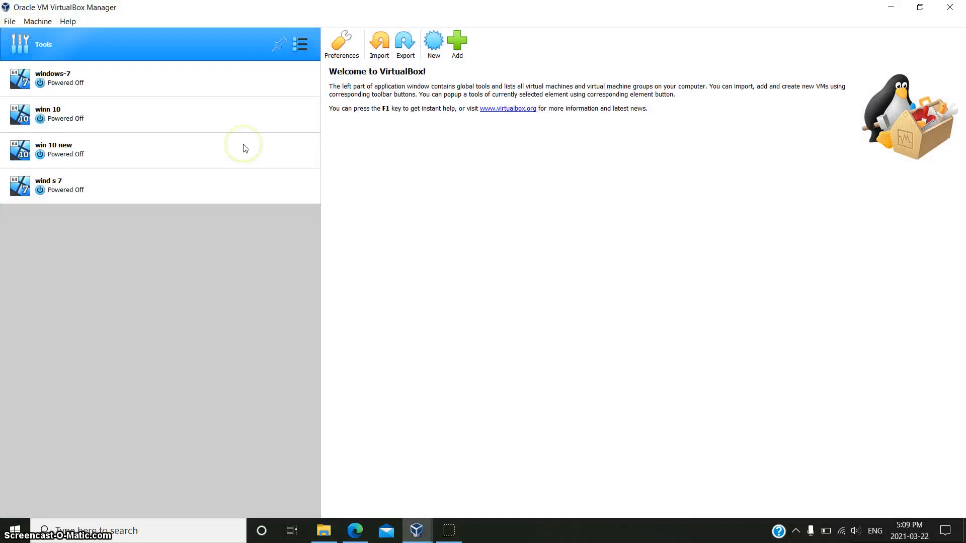
pyautogui.hotkey('alt', 'm')
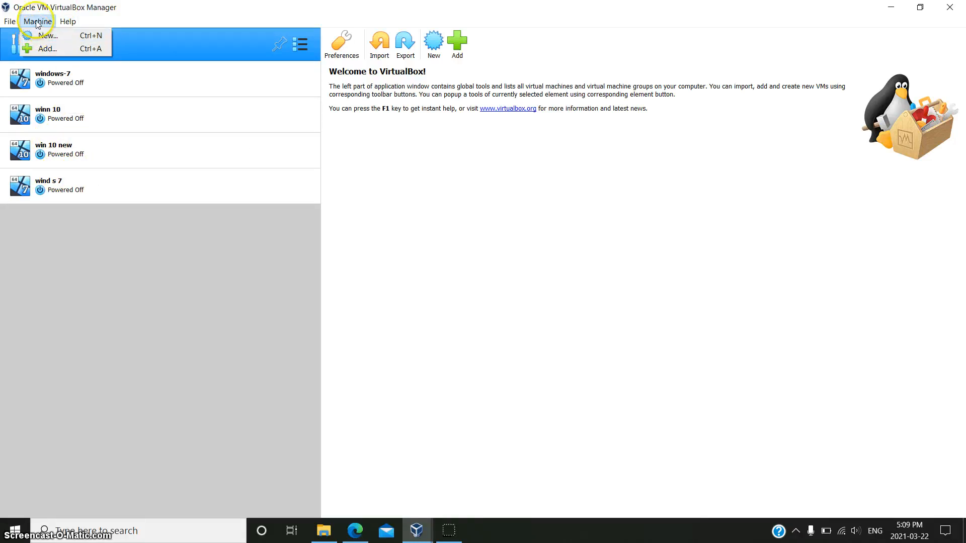
pyautogui.click(43, 35)
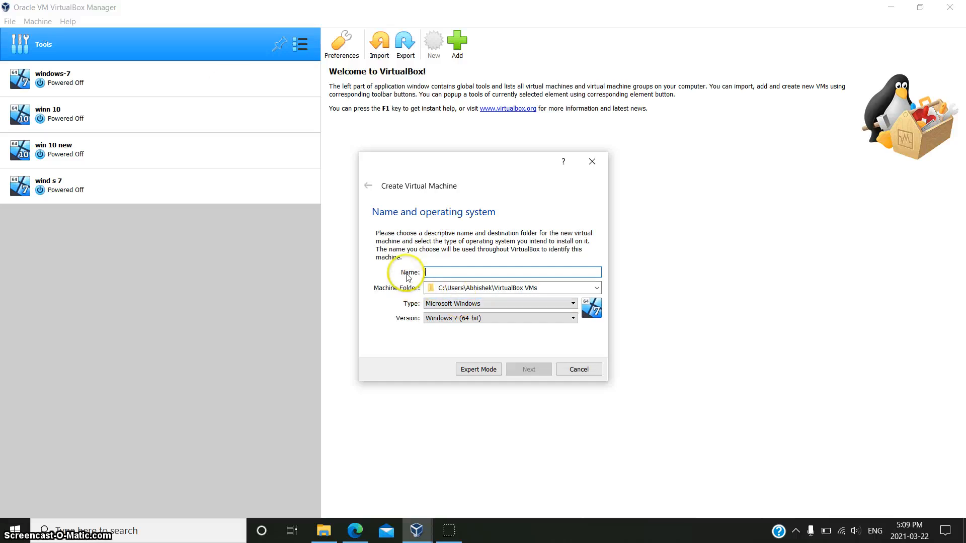
# Step: Name the VM 'windows 7 newwwww' with type Microsoft Windows and version Windows 7 (64-bit)
pyautogui.click(442, 274)
pyautogui.write('windows')
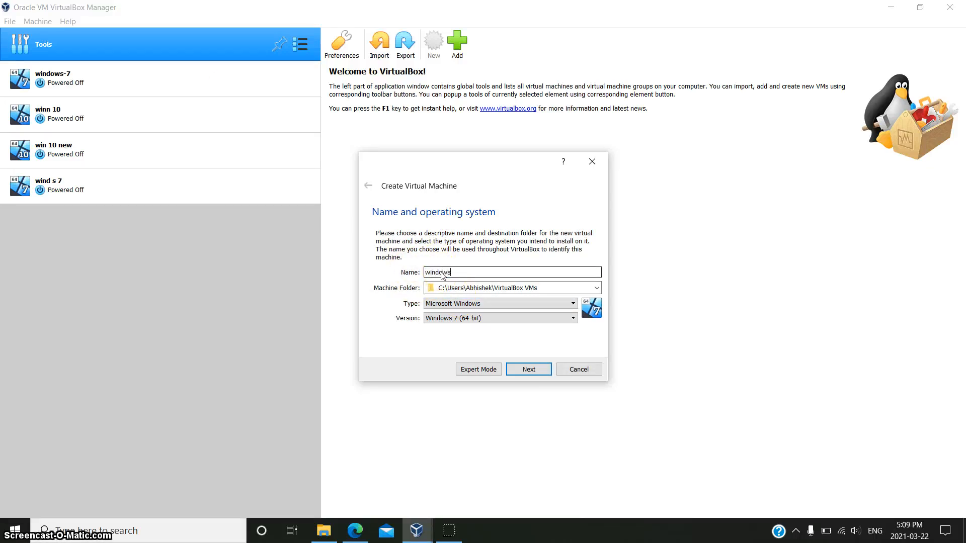
pyautogui.write(' 7 newwwww')
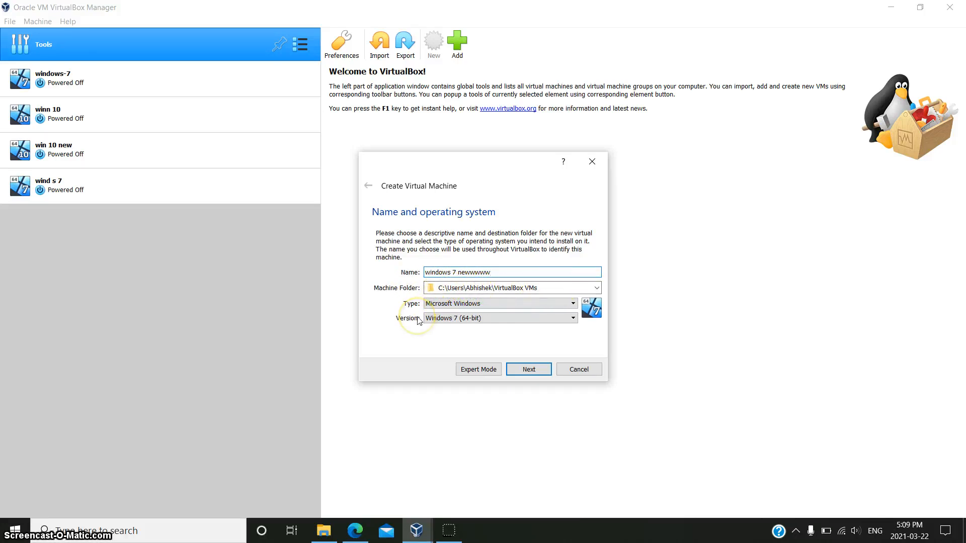
pyautogui.click(436, 303)
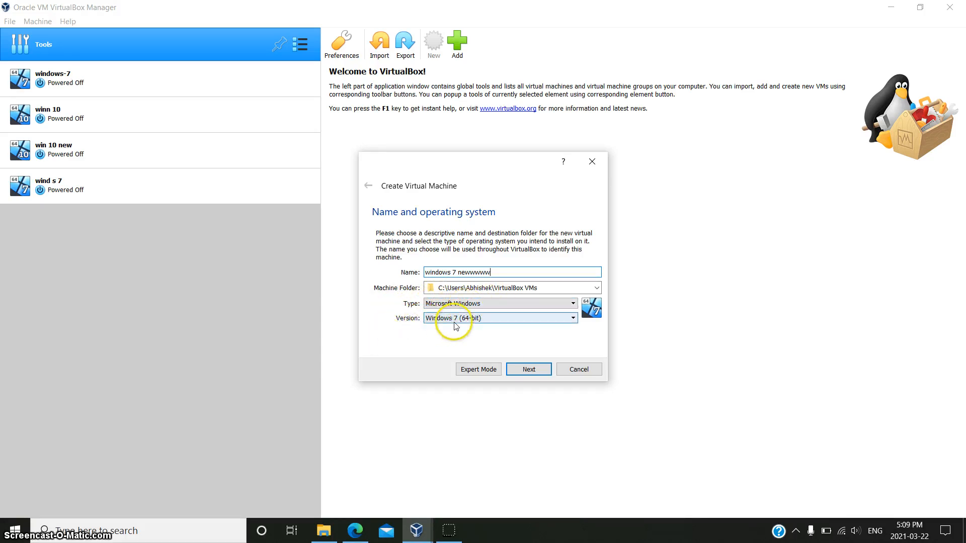
pyautogui.click(469, 319)
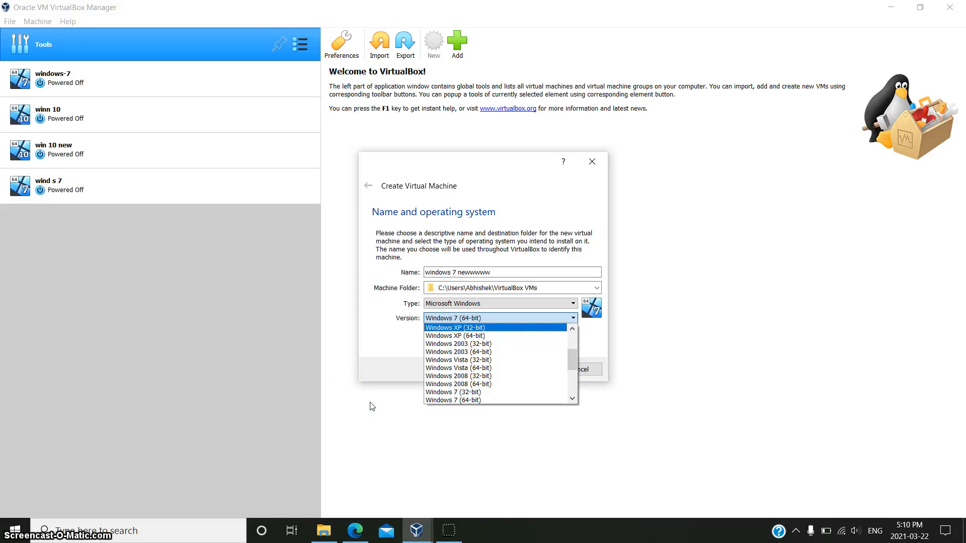
pyautogui.click(340, 399)
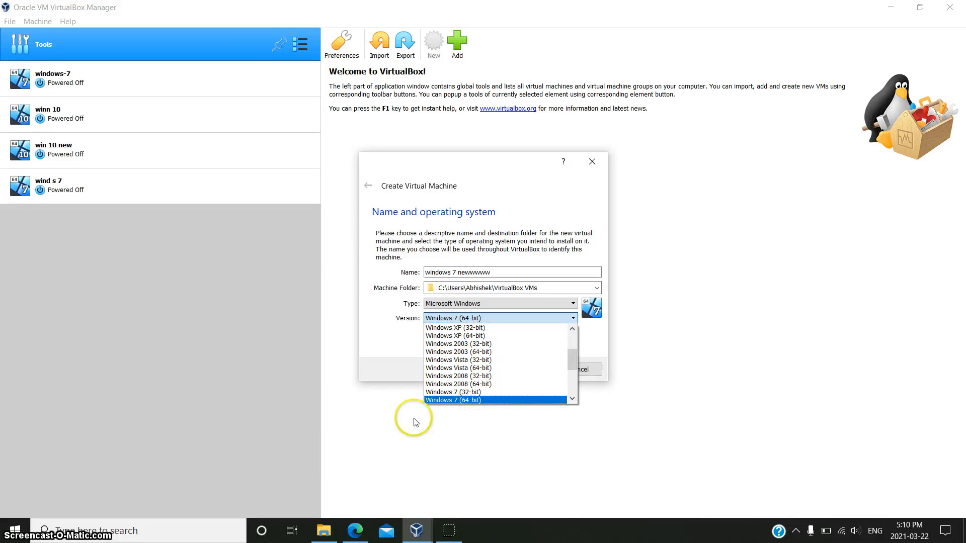
pyautogui.click(449, 400)
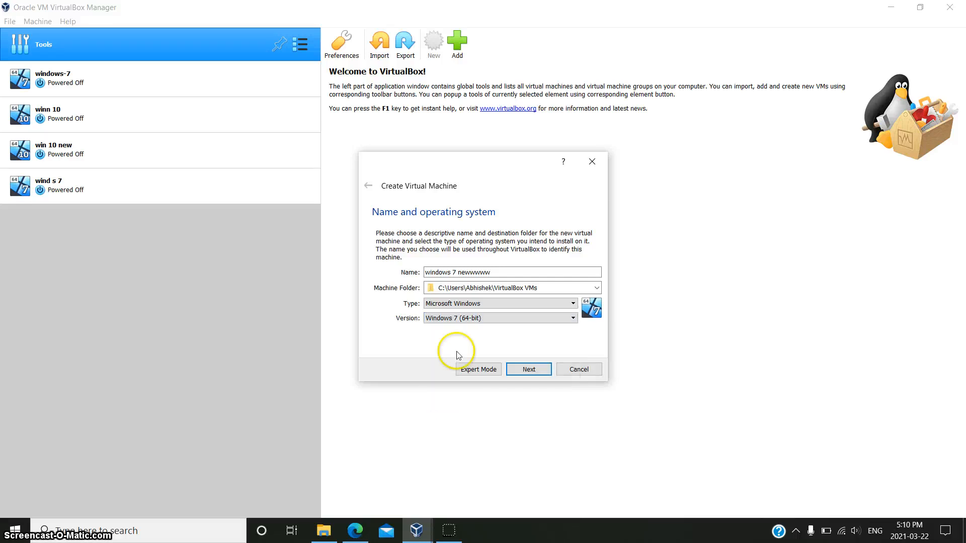
pyautogui.click(528, 368)
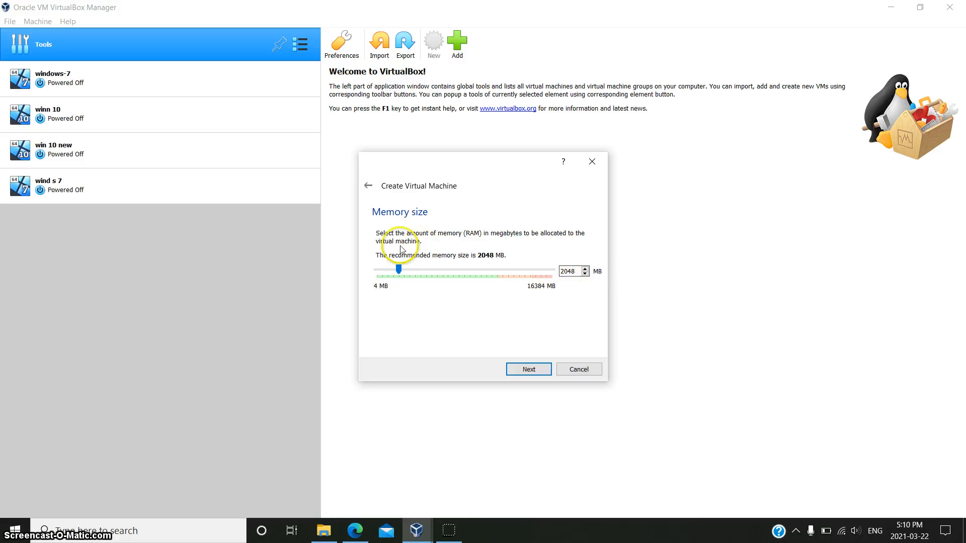
# Step: Keep 2048 MB of memory and choose to create a new virtual hard disk
pyautogui.click(532, 372)
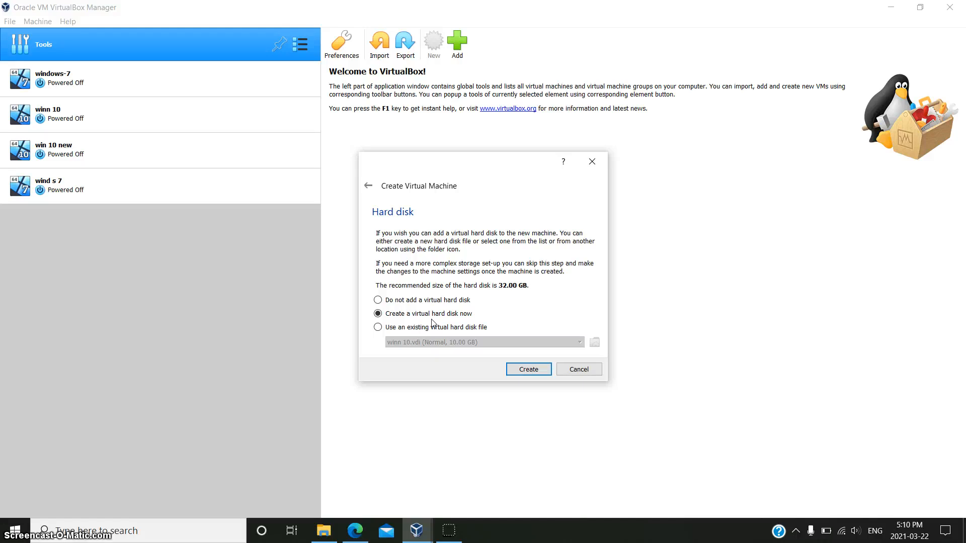
pyautogui.click(534, 369)
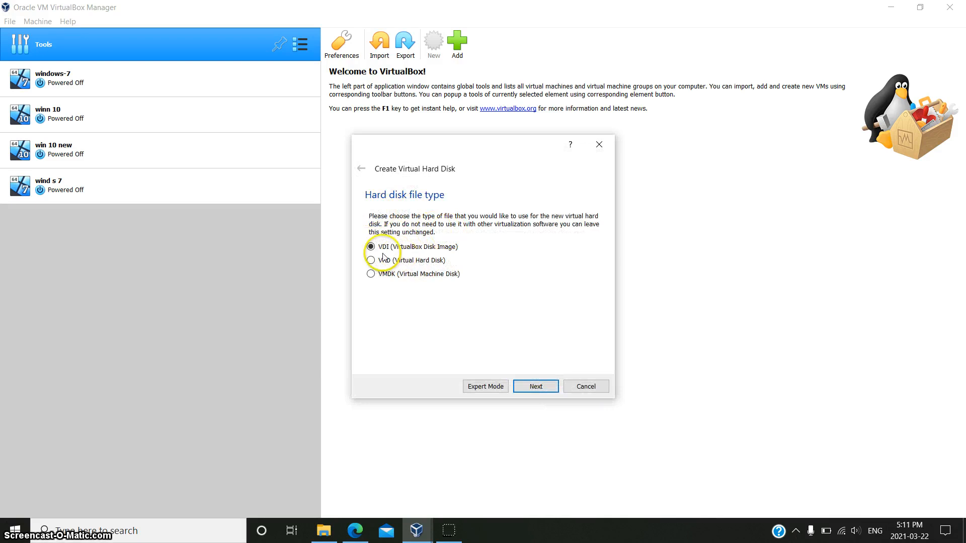
# Step: Create a dynamically allocated 15 GB VDI disk to finish the windows 7 newwwww machine
pyautogui.click(531, 386)
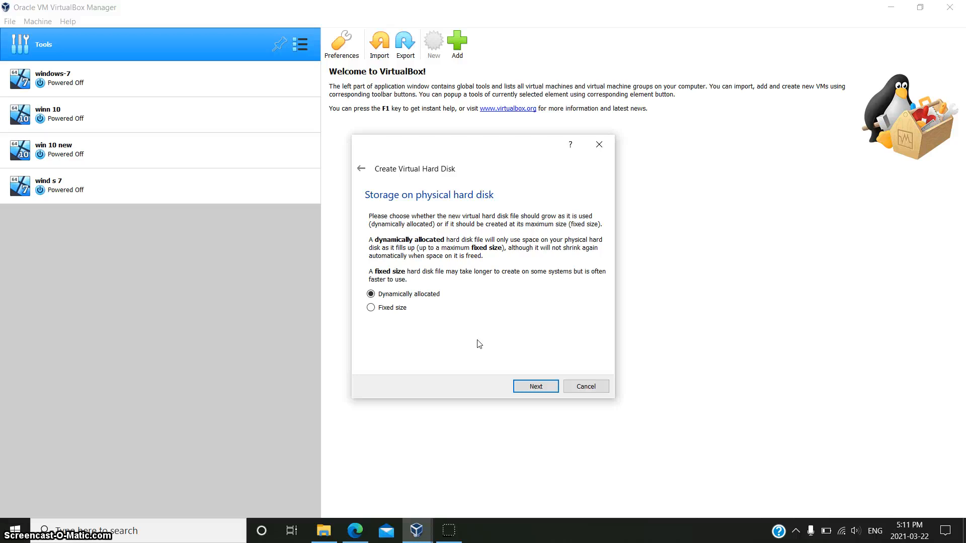
pyautogui.click(535, 386)
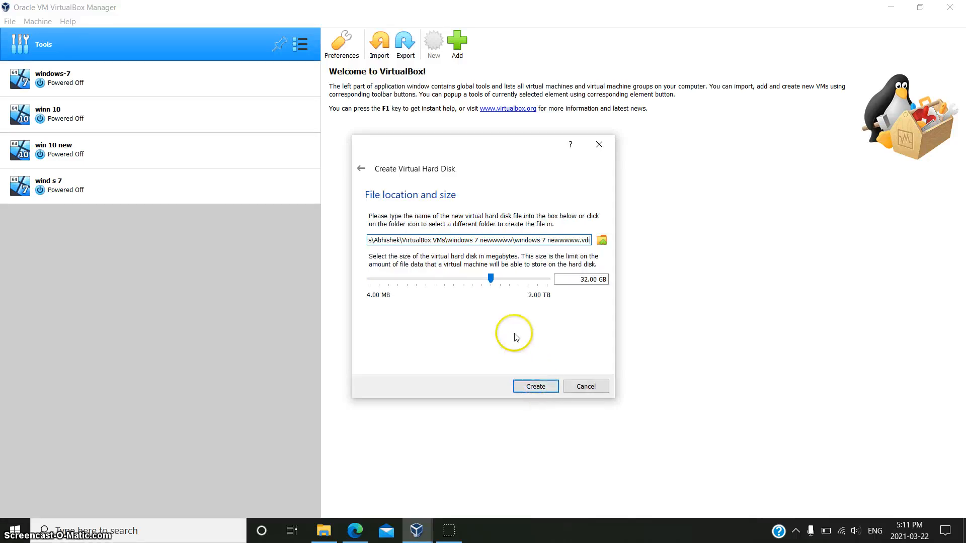
pyautogui.click(589, 281)
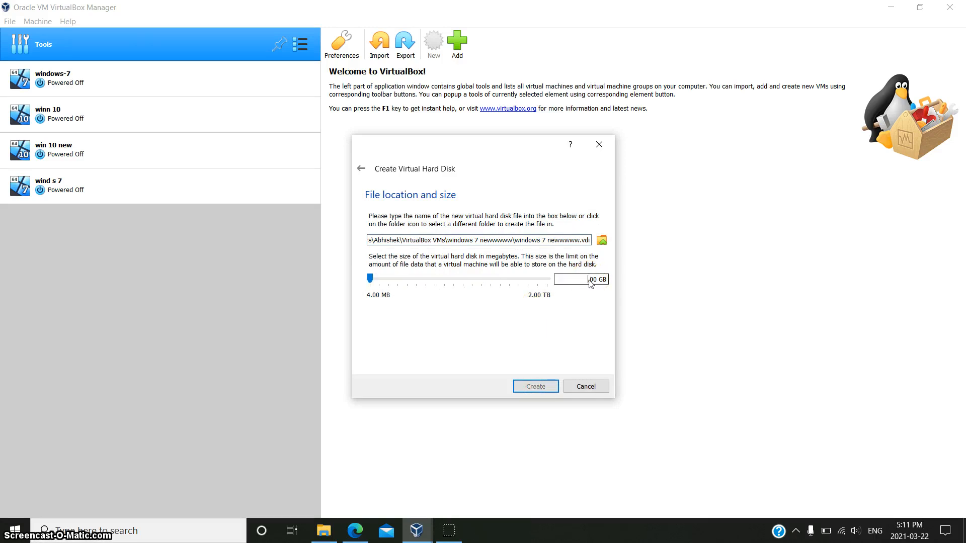
pyautogui.write('15')
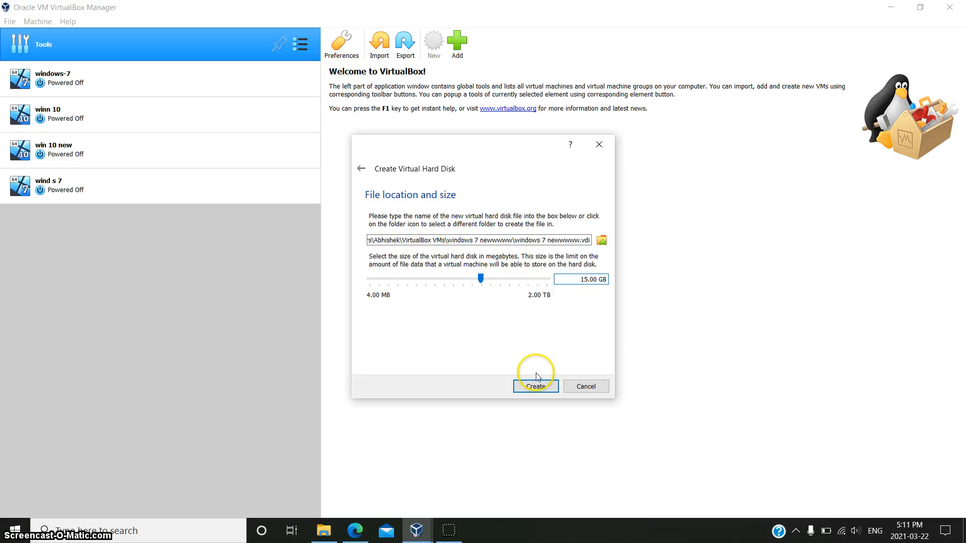
pyautogui.click(532, 385)
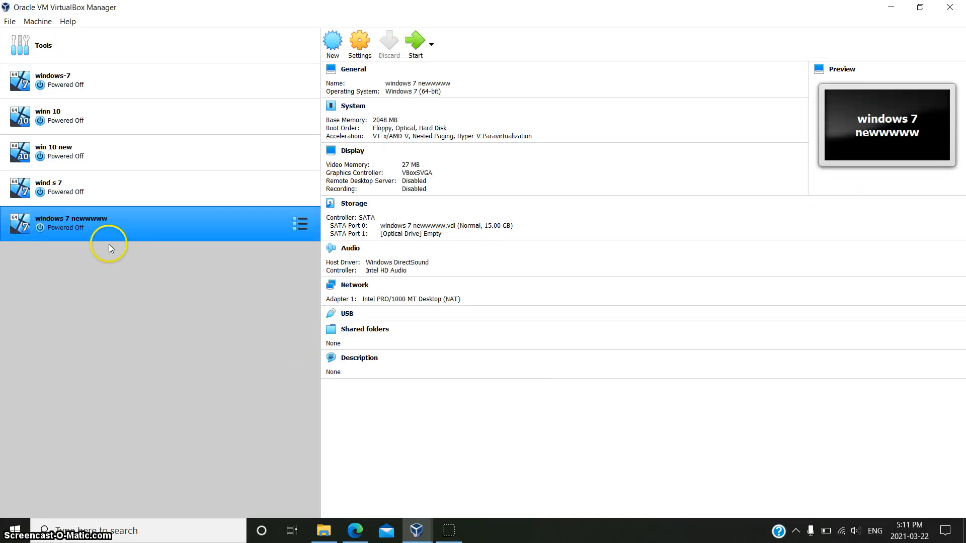
# Step: Open the new VM's Storage settings and select the empty optical drive
pyautogui.click(360, 43)
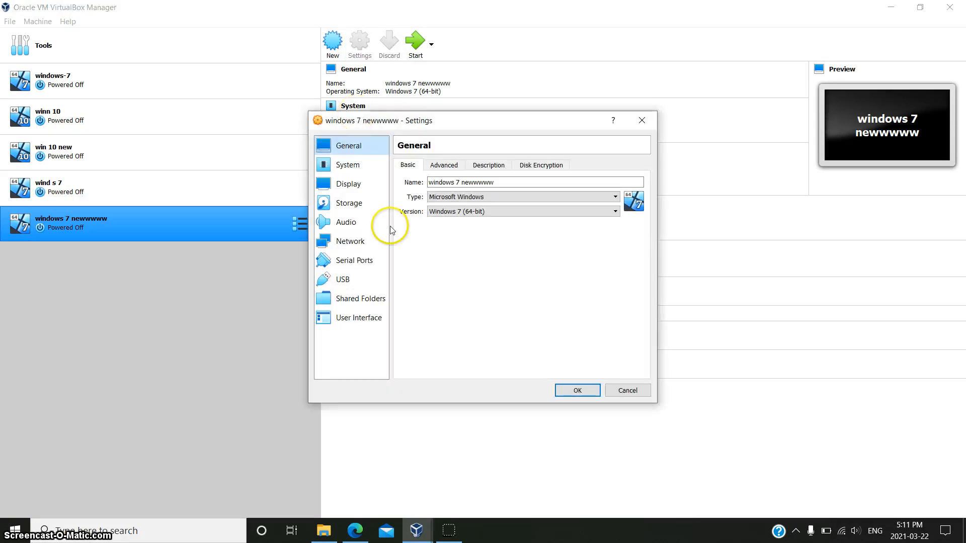
pyautogui.click(370, 206)
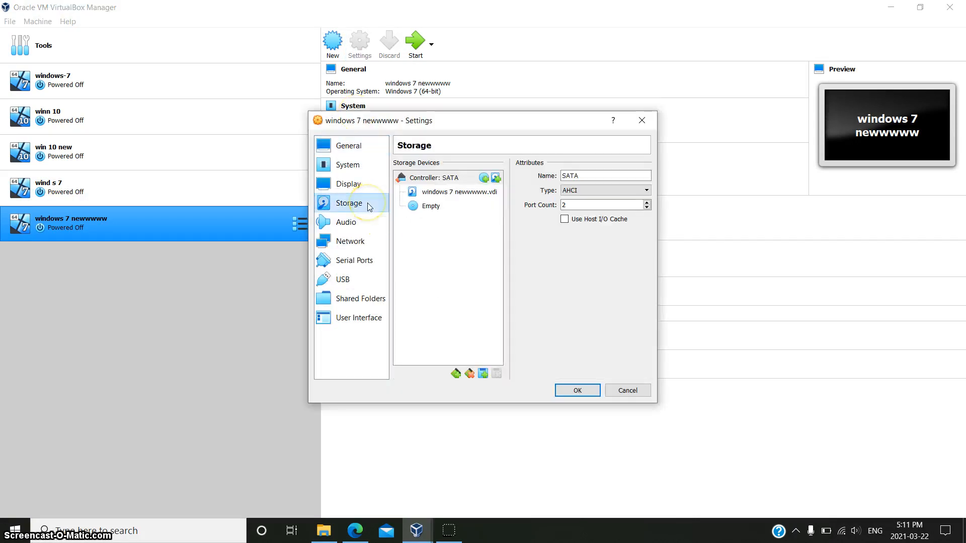
pyautogui.click(431, 207)
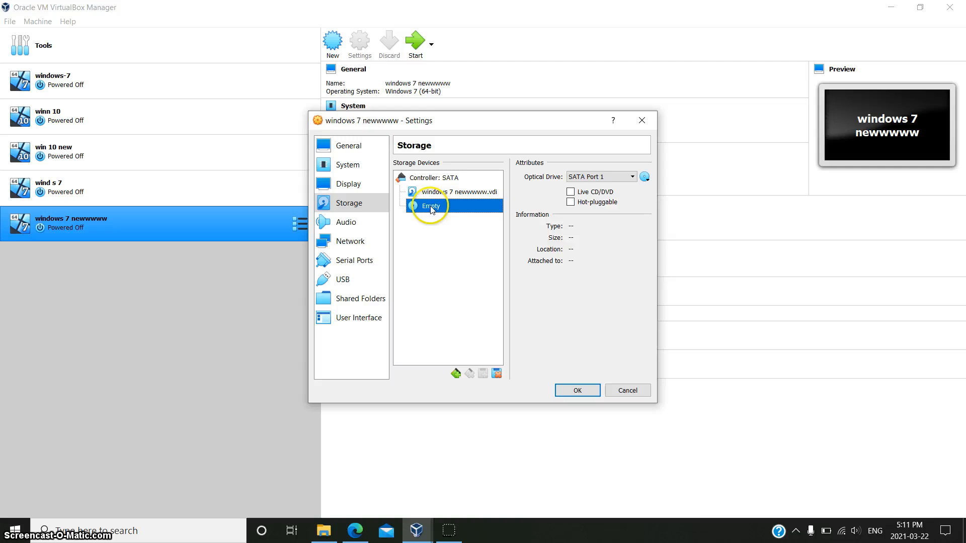
# Step: Load the en_windows_7_professional_with_sp1 ISO from Downloads into the optical drive
pyautogui.click(644, 177)
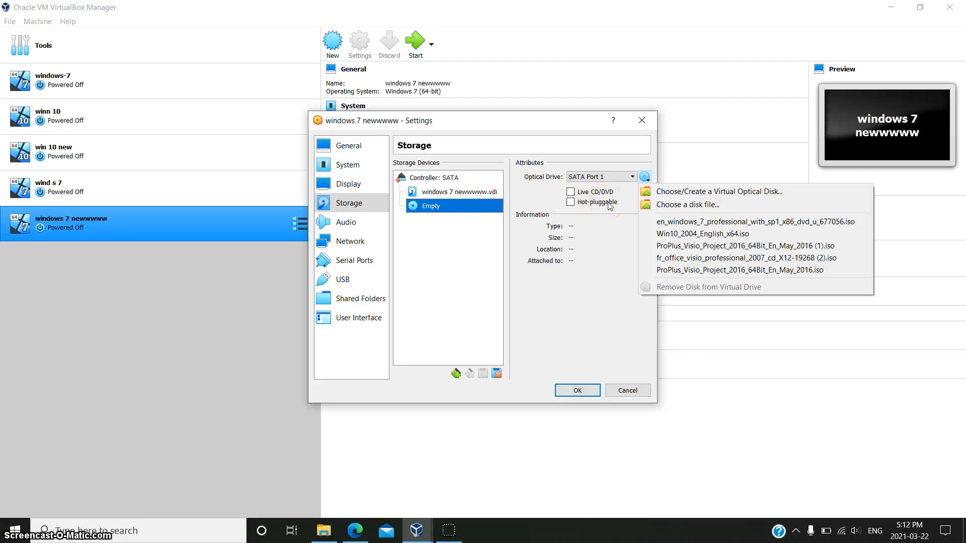
pyautogui.click(689, 205)
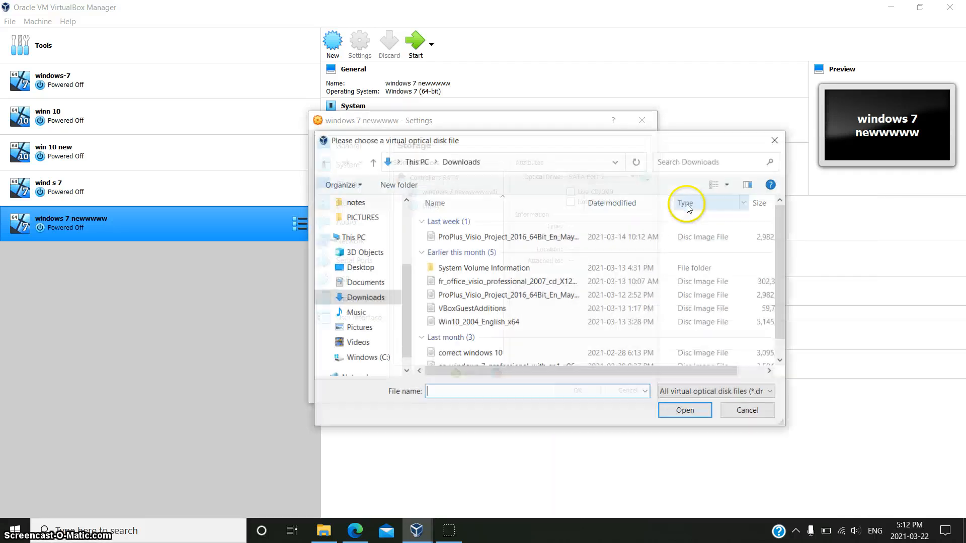
pyautogui.scroll(-1, 487, 272)
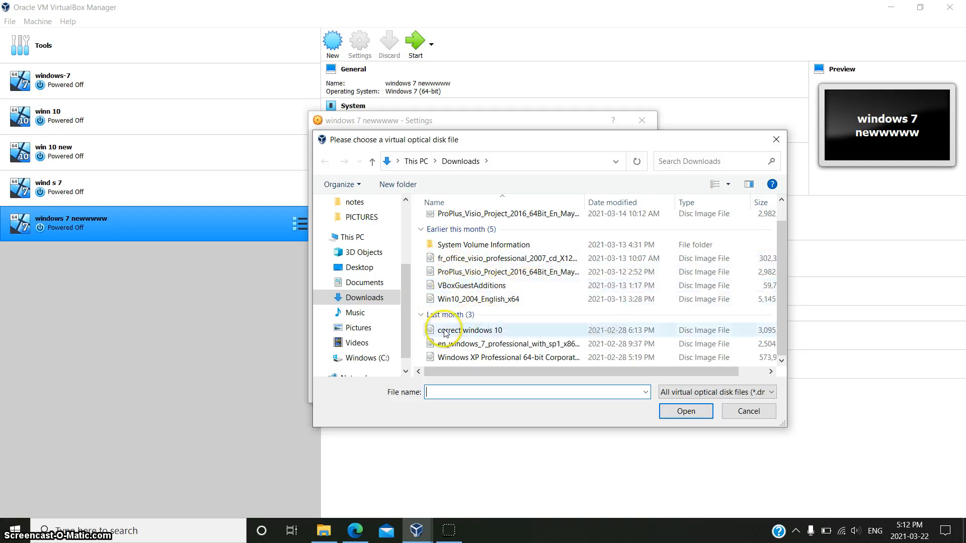
pyautogui.click(498, 345)
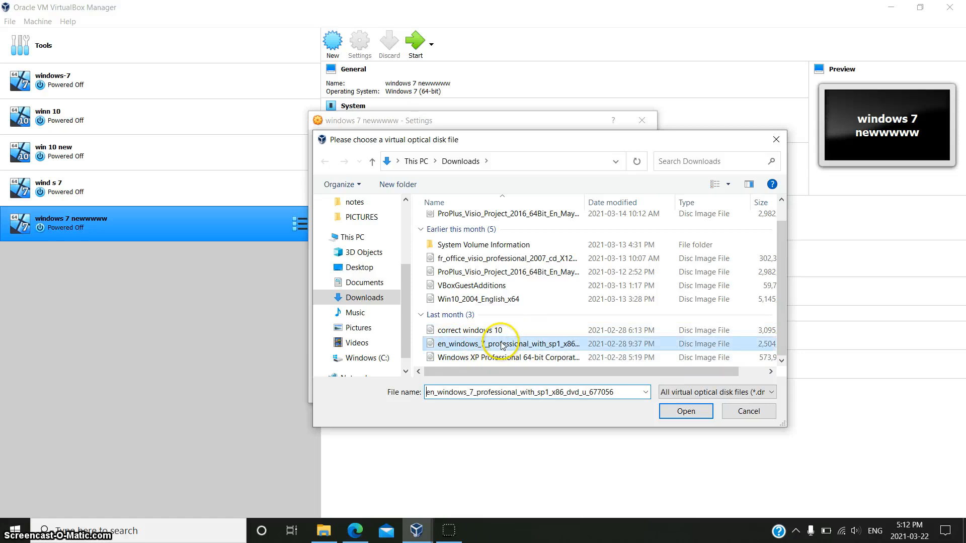
pyautogui.click(669, 410)
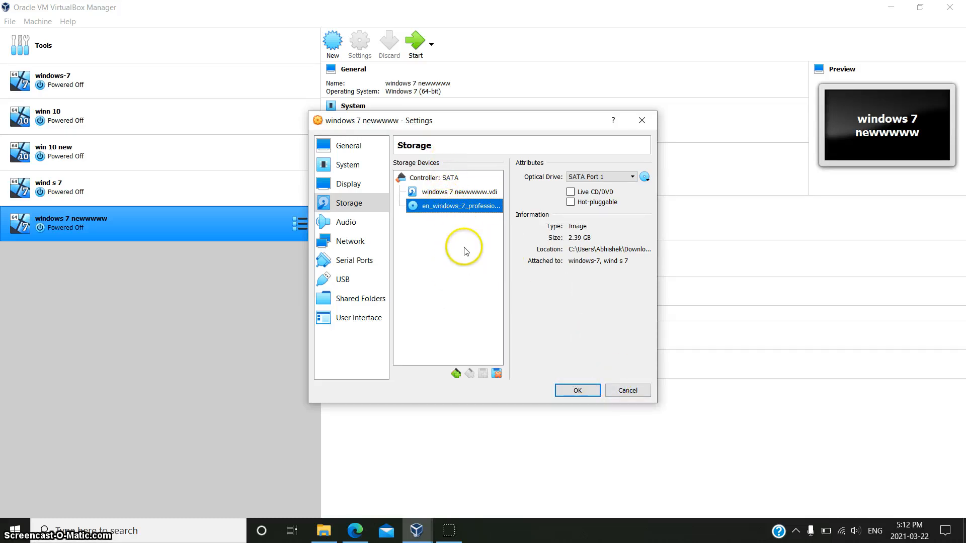
pyautogui.click(447, 183)
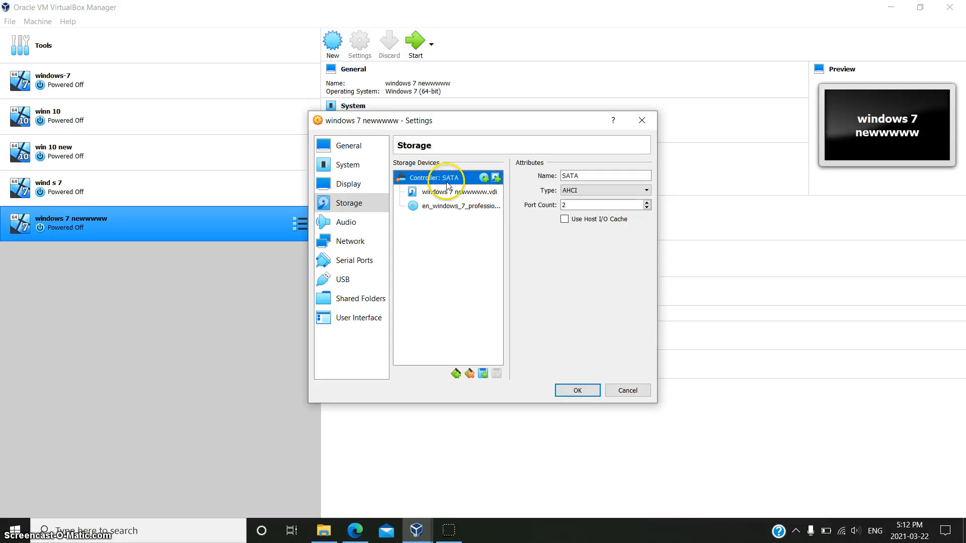
# Step: Leave the hard disk attachment unchanged, save the settings and start windows 7 newwwww
pyautogui.click(495, 178)
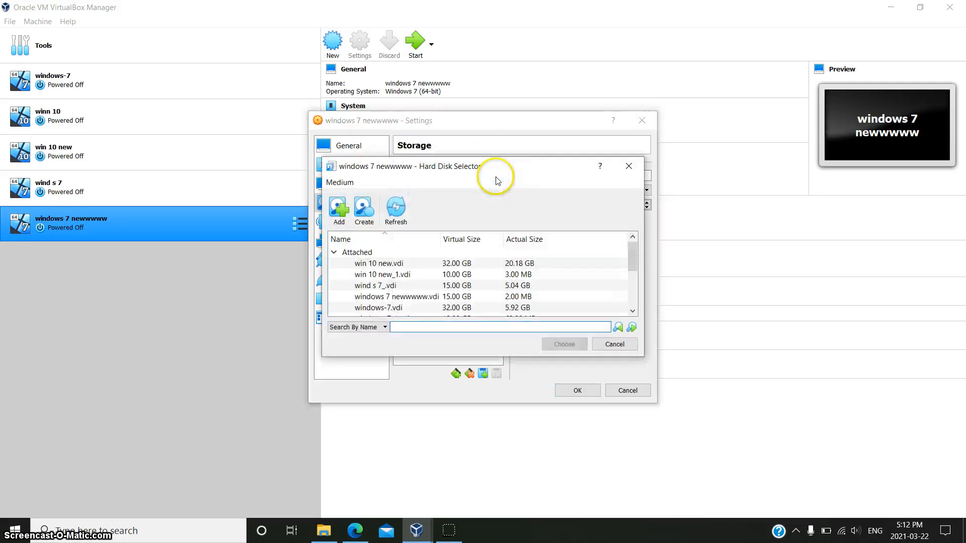
pyautogui.click(338, 211)
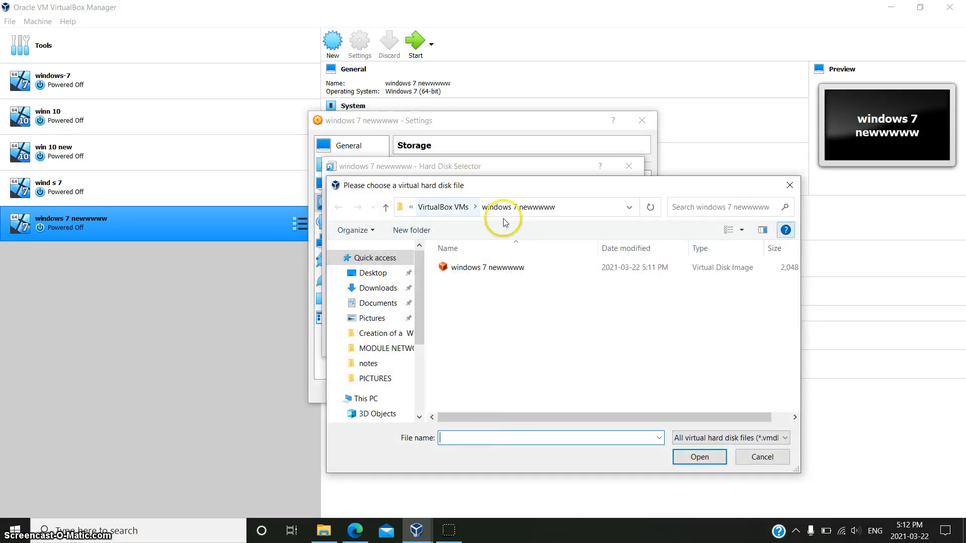
pyautogui.click(795, 191)
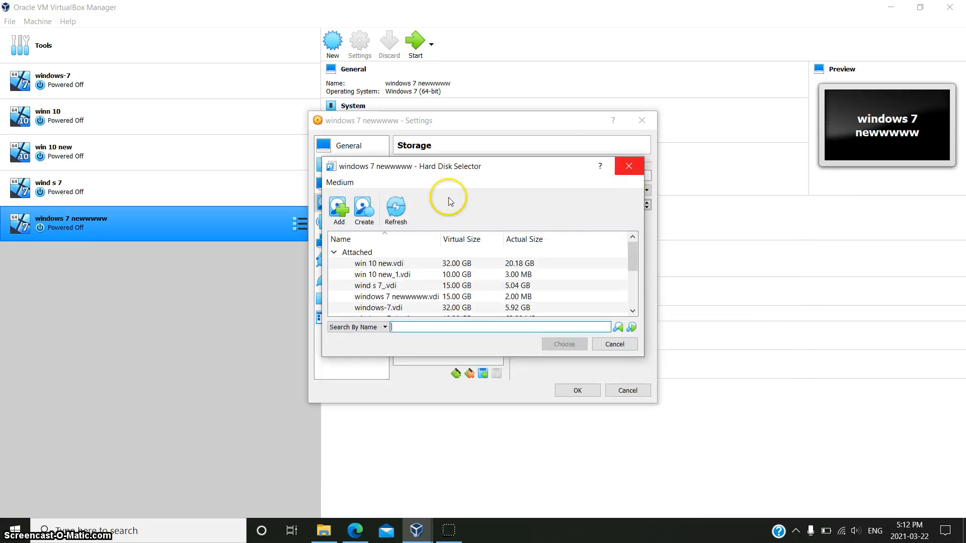
pyautogui.click(368, 216)
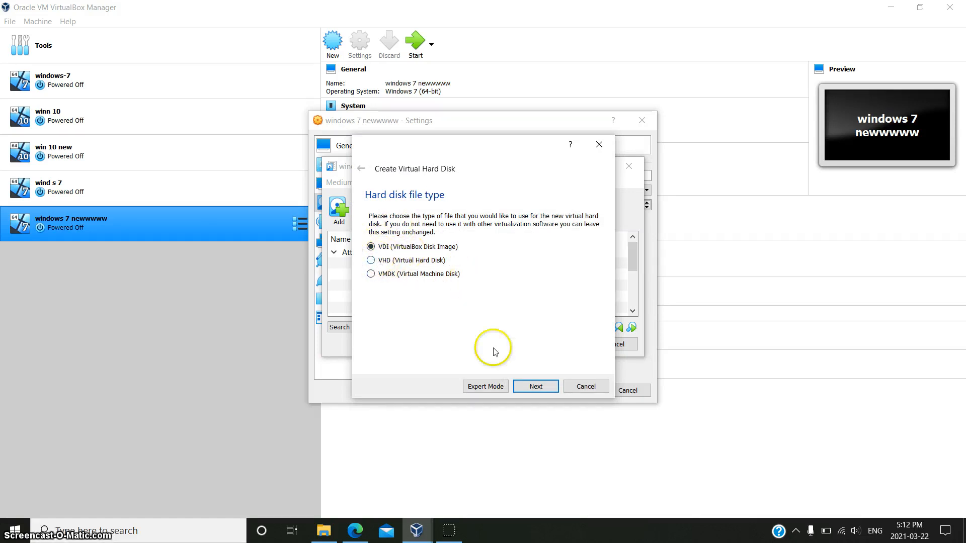
pyautogui.click(598, 145)
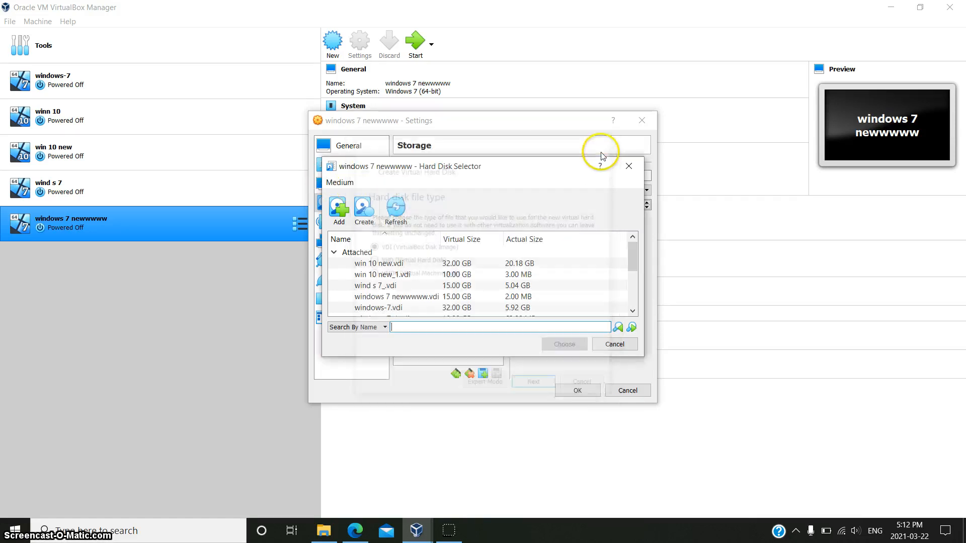
pyautogui.click(628, 166)
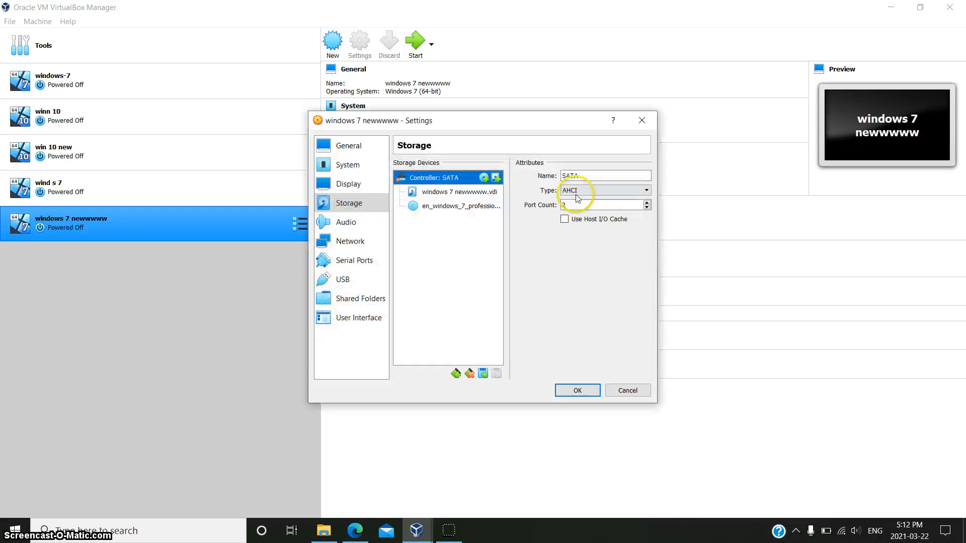
pyautogui.click(589, 396)
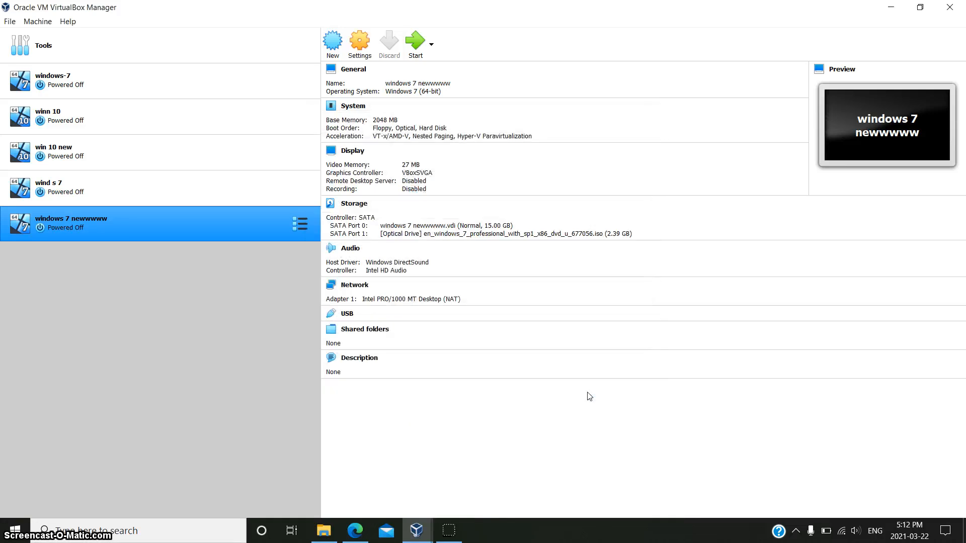
pyautogui.click(422, 43)
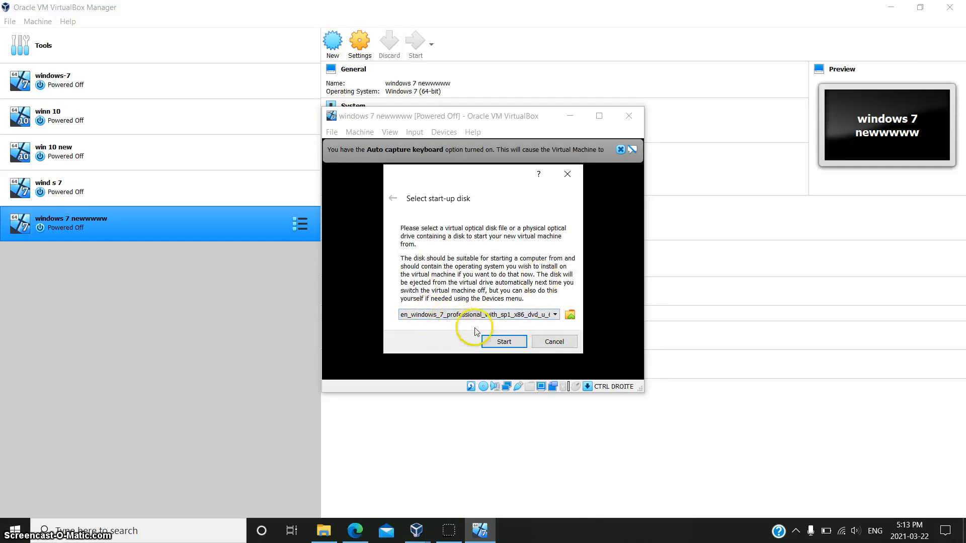
# Step: Boot from the Windows 7 ISO and dismiss the keyboard and mouse integration notices
pyautogui.click(504, 342)
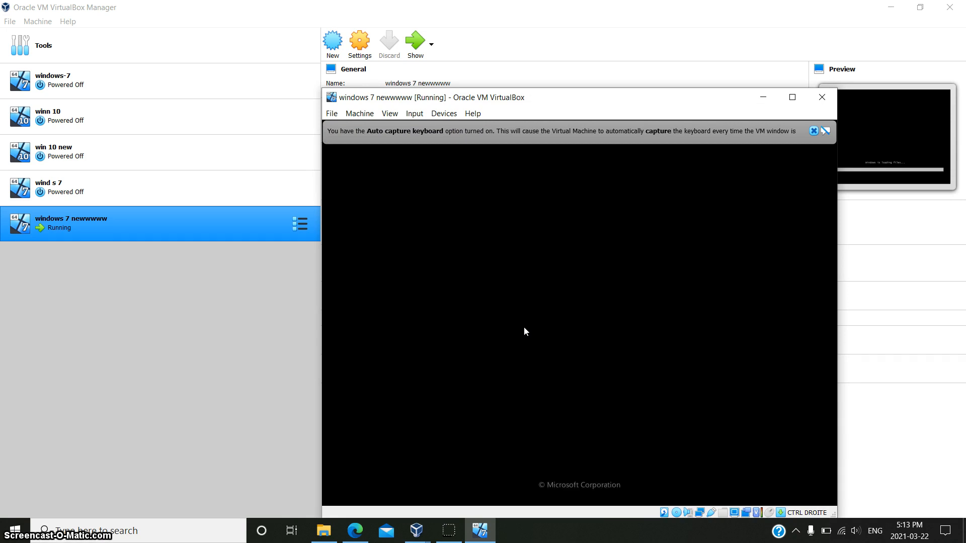
pyautogui.click(813, 131)
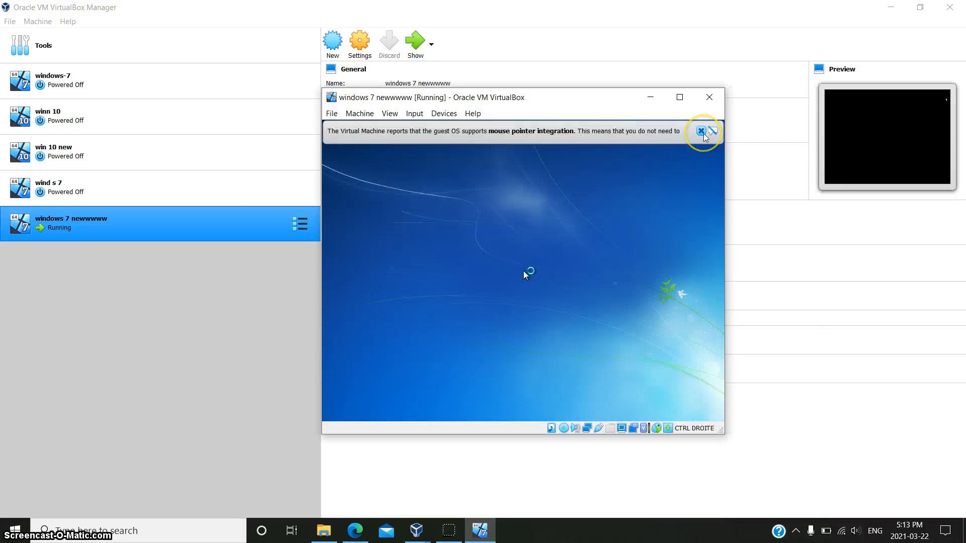
pyautogui.click(700, 131)
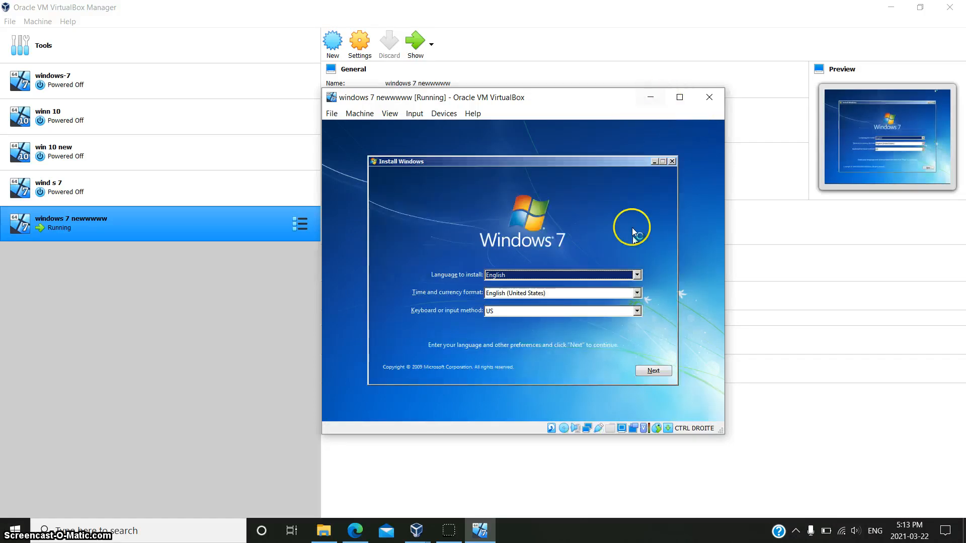
# Step: Accept the license and run a Custom Windows 7 install onto Disk 0 unallocated space
pyautogui.click(651, 371)
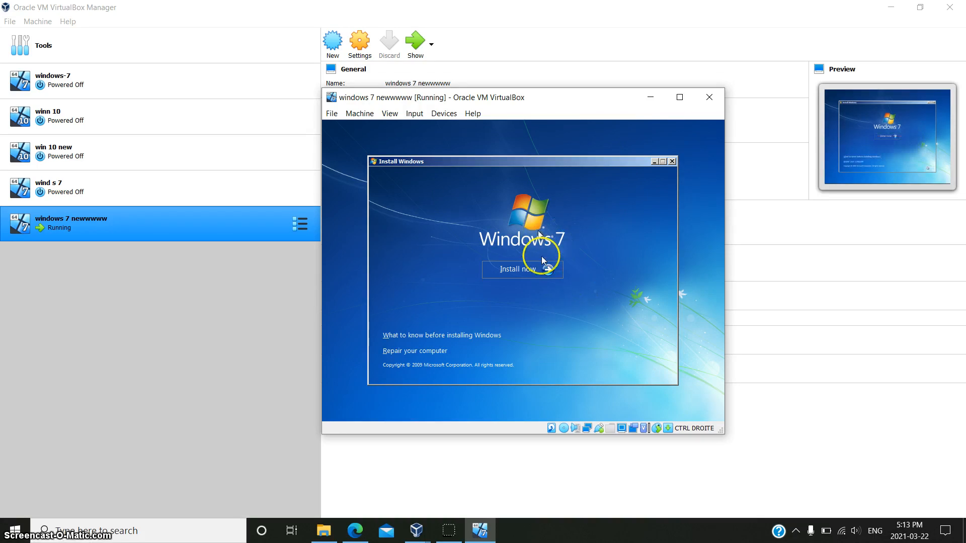
pyautogui.click(546, 269)
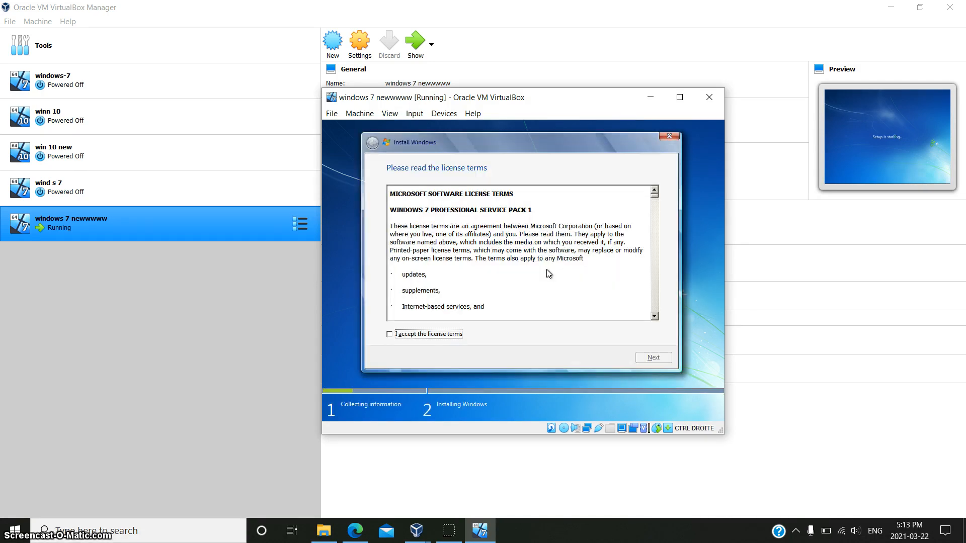
pyautogui.click(401, 336)
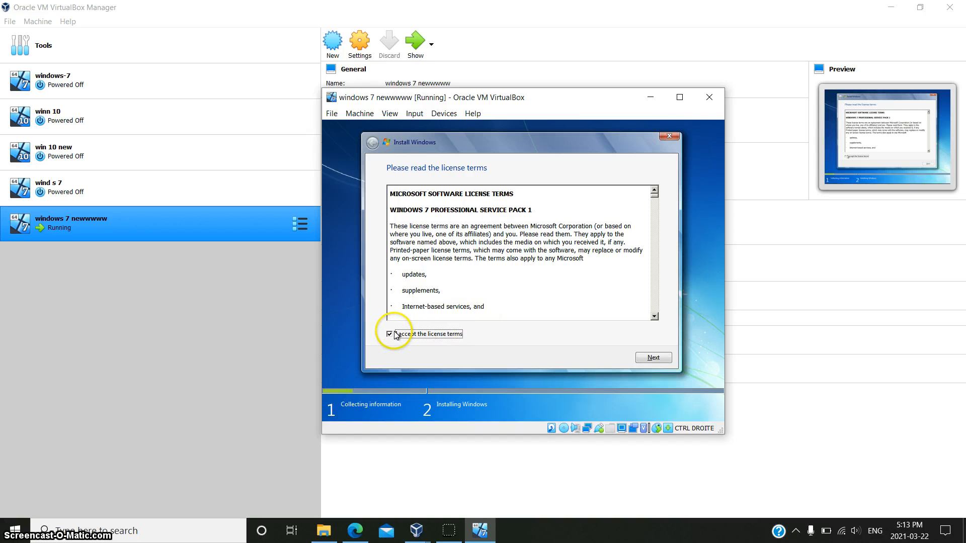
pyautogui.click(658, 357)
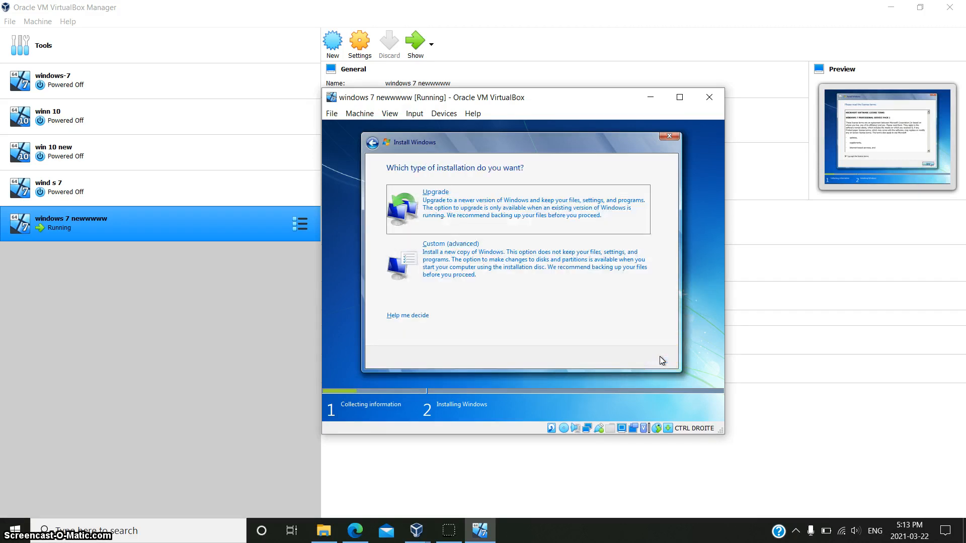
pyautogui.click(536, 282)
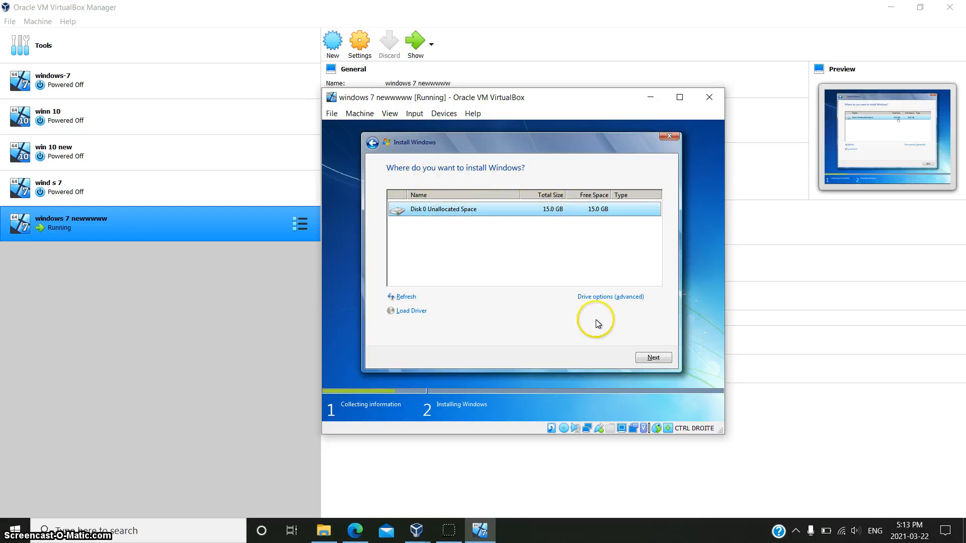
pyautogui.click(649, 357)
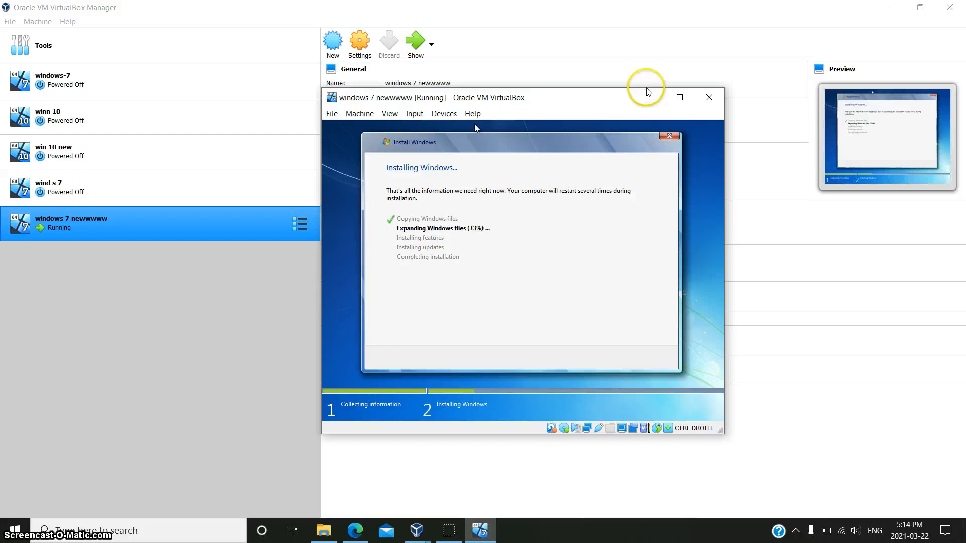
# Step: Review the VM's network, shared folders and storage settings, cancel, then reopen the VM window
pyautogui.click(650, 100)
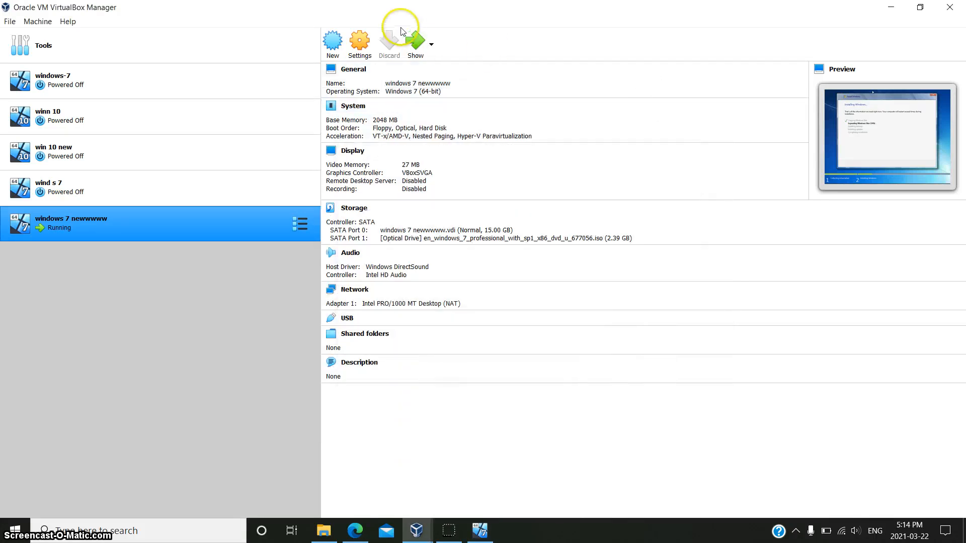
pyautogui.click(367, 38)
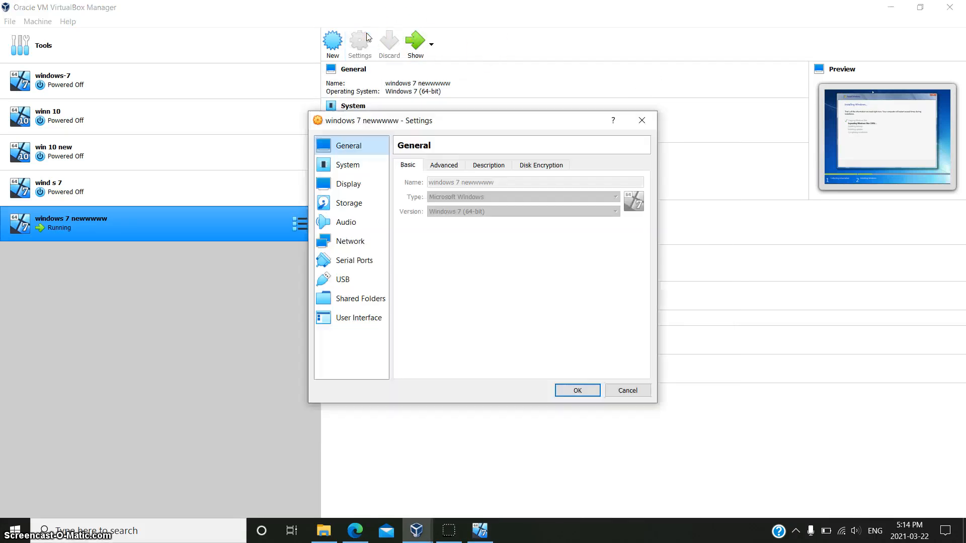
pyautogui.click(358, 244)
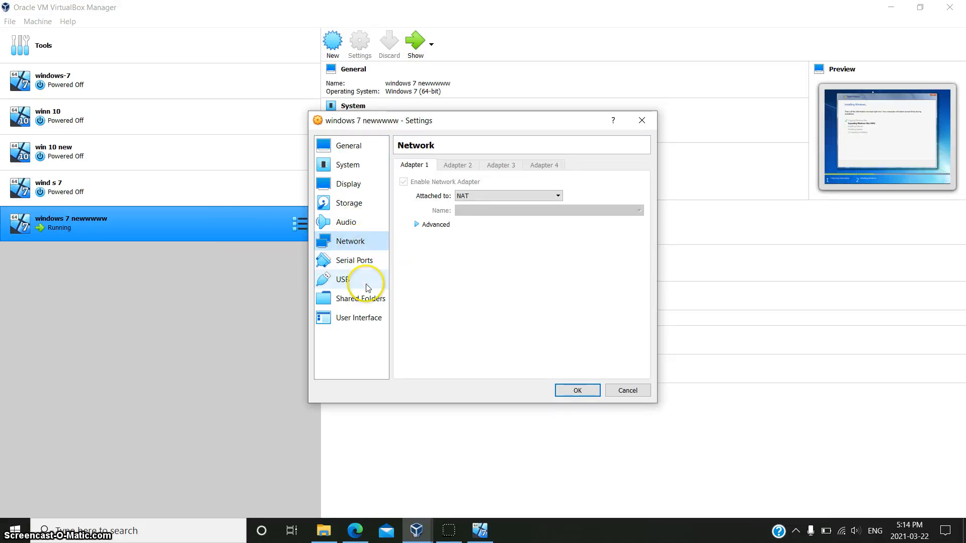
pyautogui.click(365, 299)
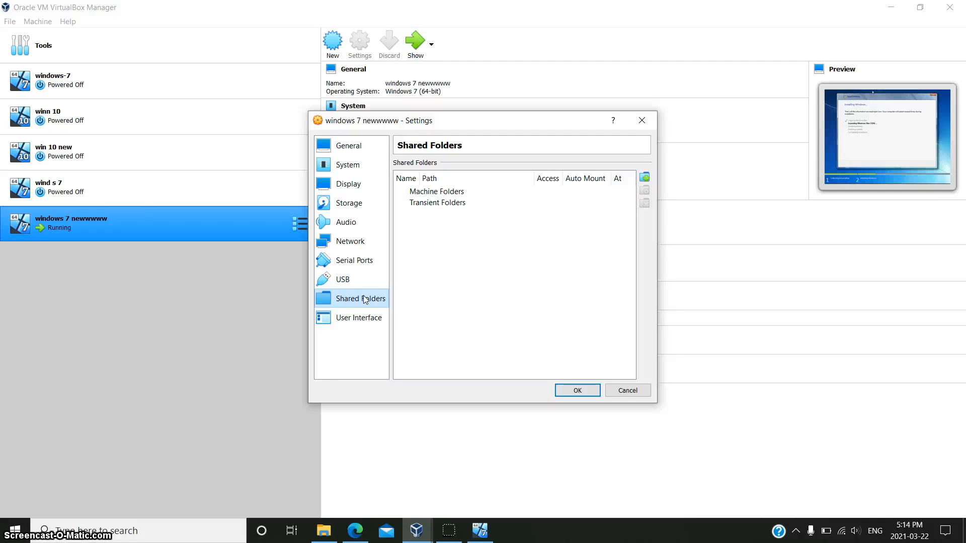
pyautogui.click(353, 204)
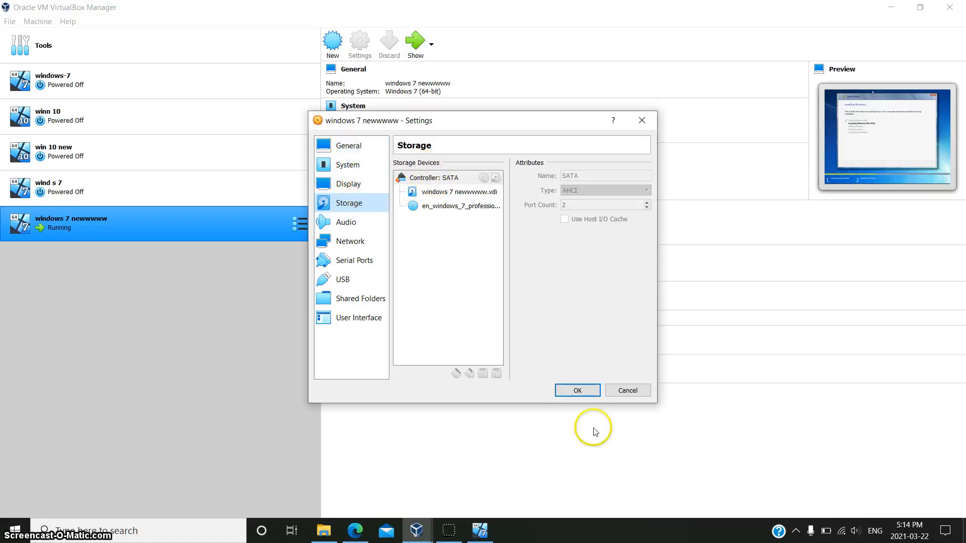
pyautogui.click(631, 393)
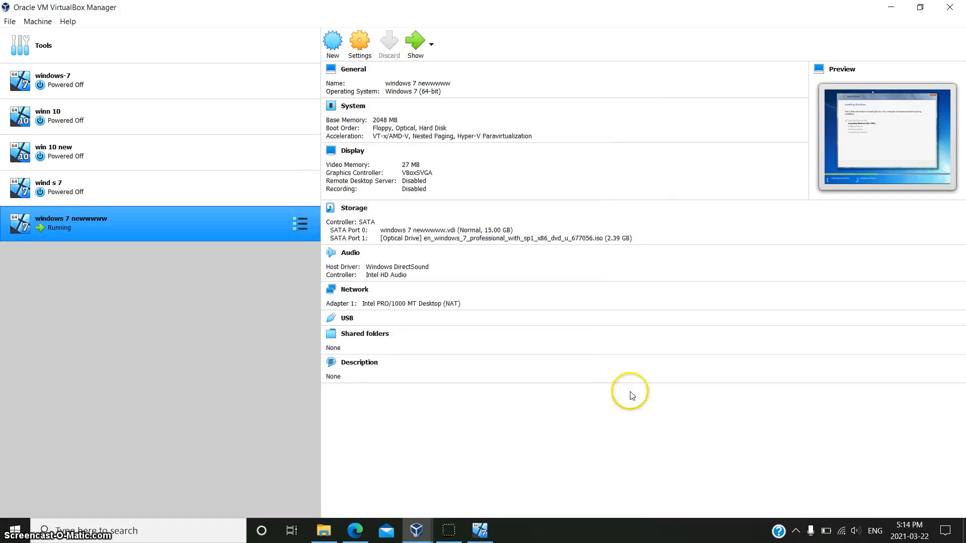
pyautogui.click(415, 40)
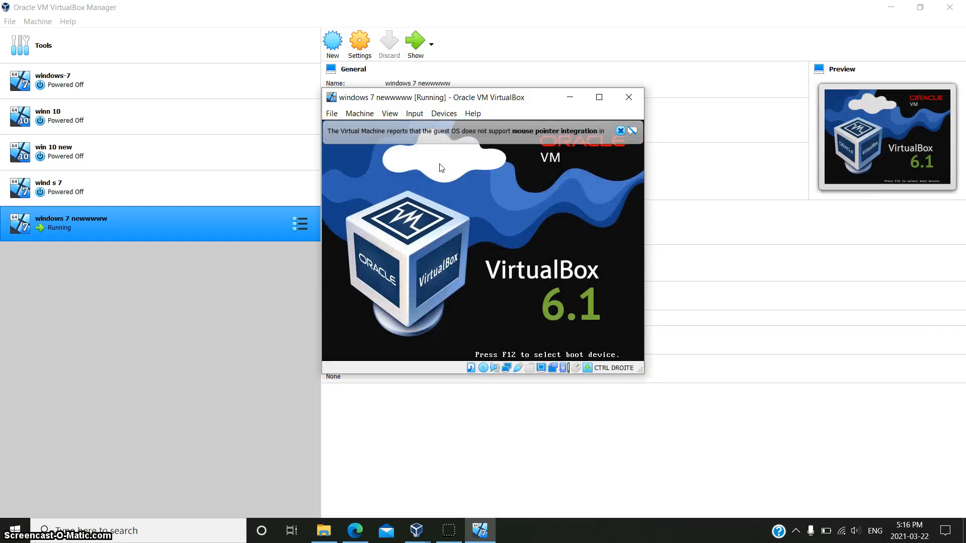
# Step: Reopen and maximize the Windows 7 VM window, dismissing the mouse integration notice
pyautogui.click(599, 100)
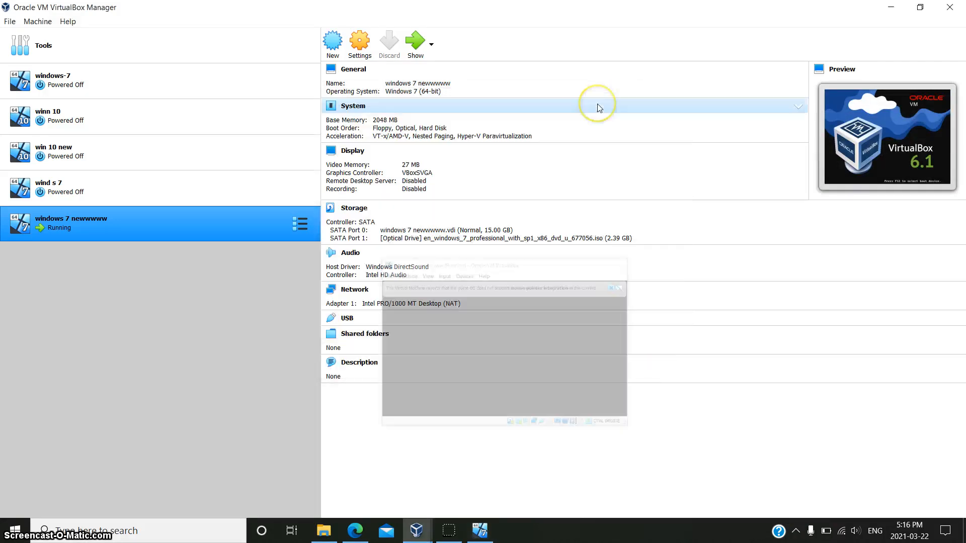
pyautogui.click(416, 42)
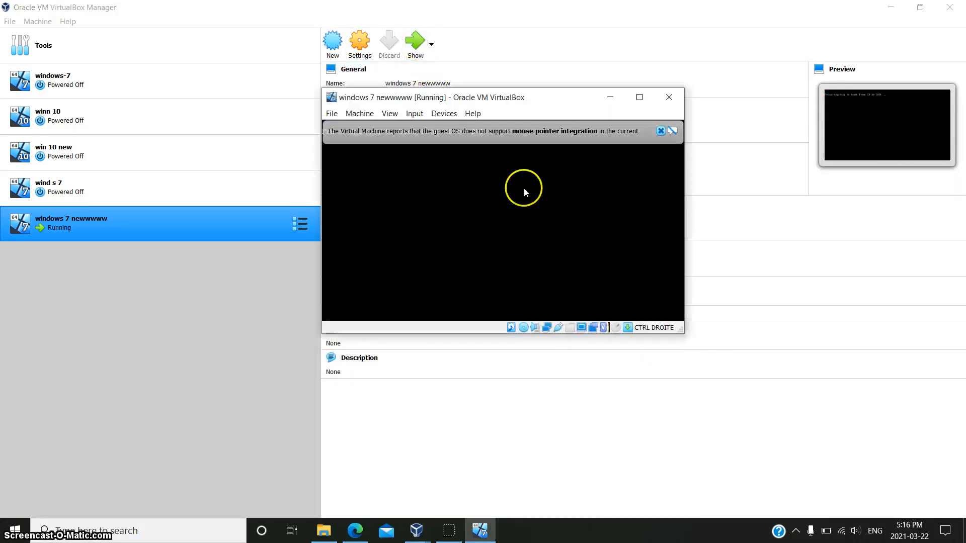
pyautogui.click(640, 97)
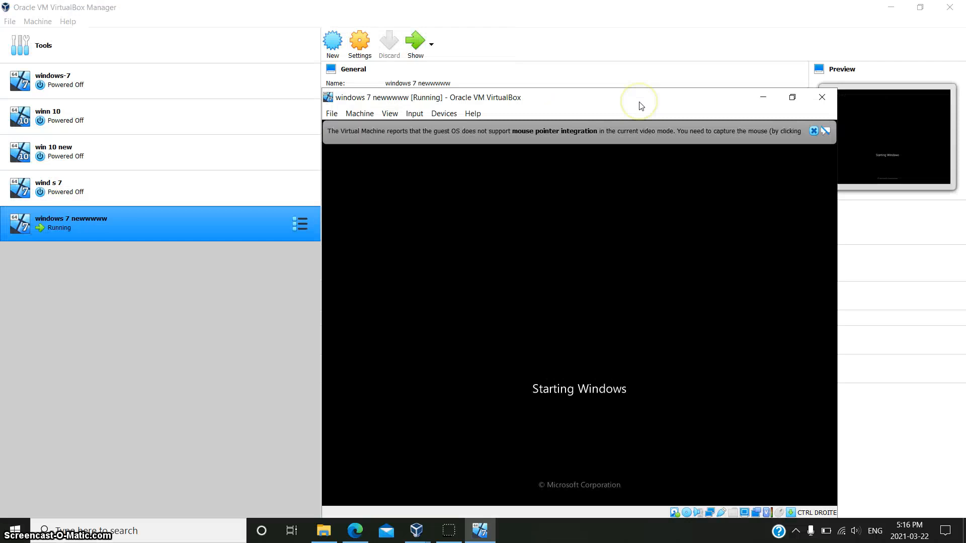
pyautogui.click(813, 132)
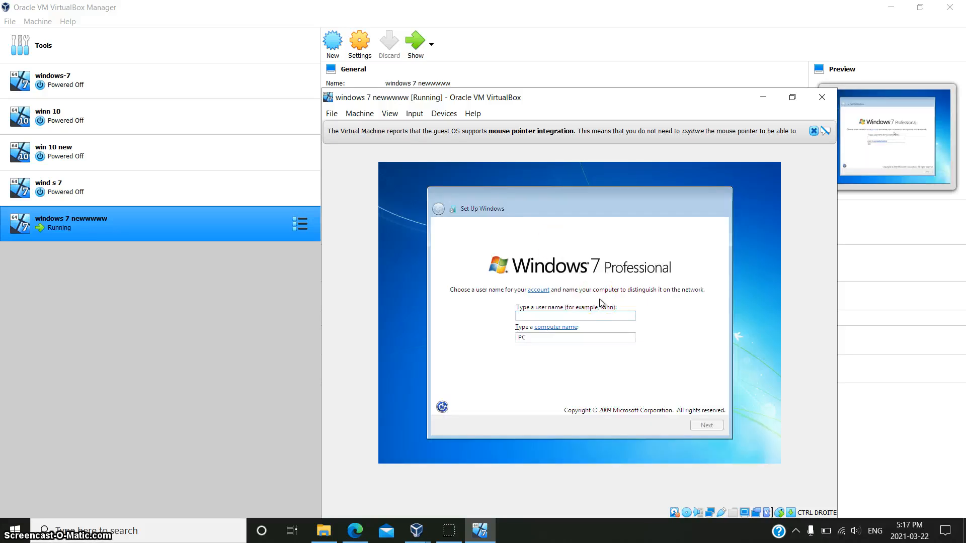
# Step: Create the Windows account with a user name, a password entered twice, and a password hint
pyautogui.write('abhishek')
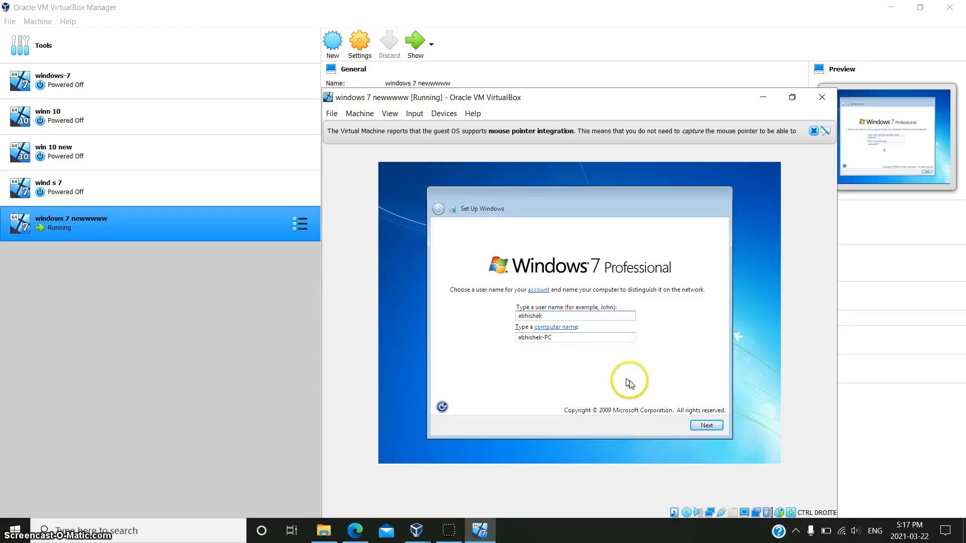
pyautogui.click(699, 425)
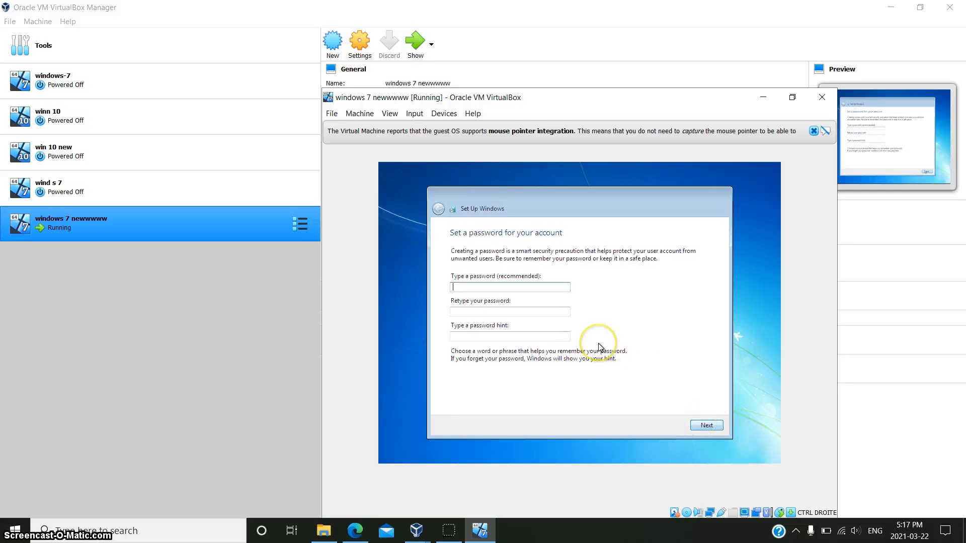
pyautogui.write('123')
pyautogui.press('Tab')
pyautogui.write('123')
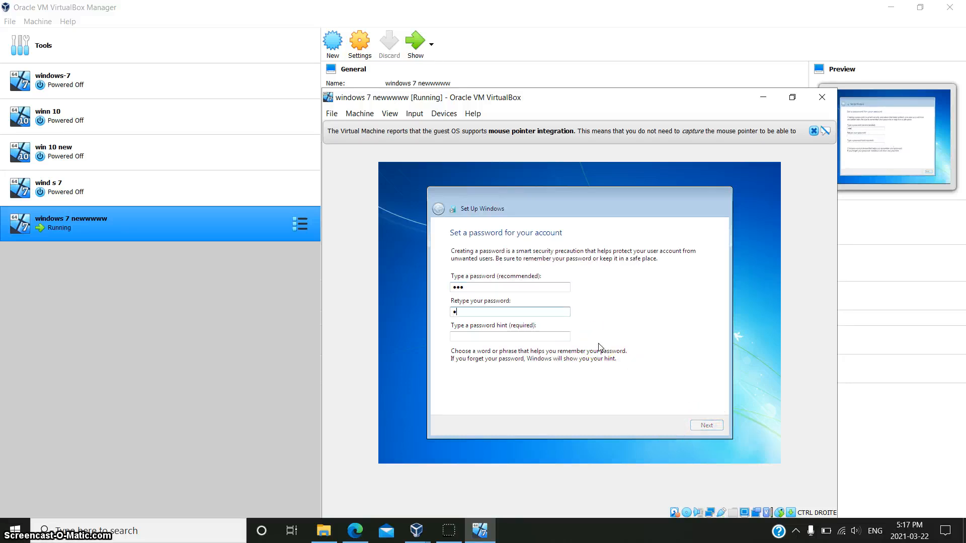
pyautogui.press('Tab')
pyautogui.write('1')
pyautogui.press('Return')
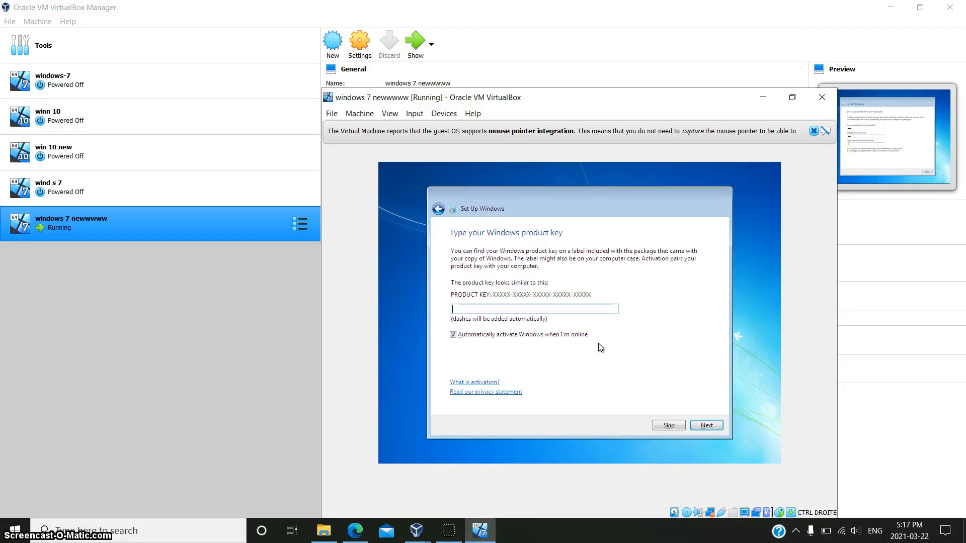
# Step: Skip the product key, choose Ask me later for updates, accept time and date, and pick Home network
pyautogui.click(675, 425)
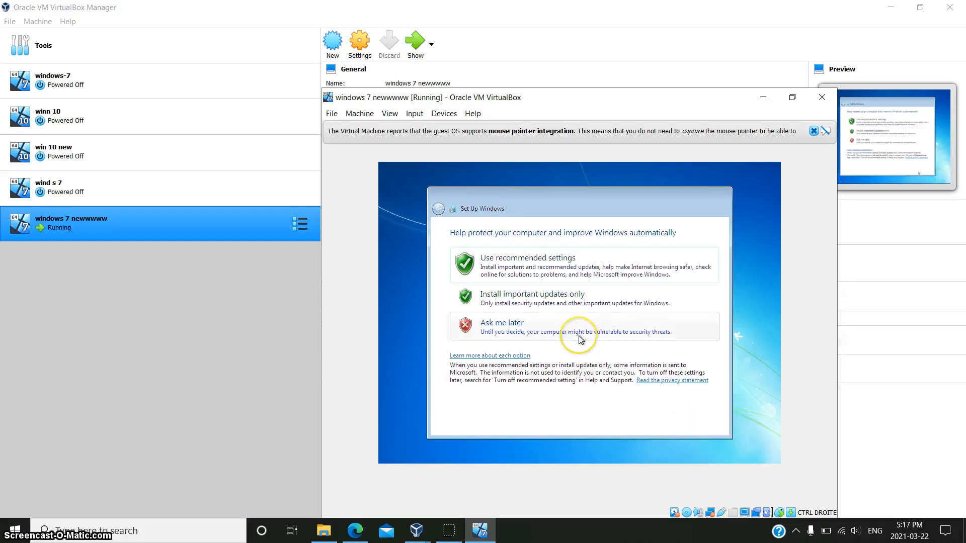
pyautogui.click(578, 331)
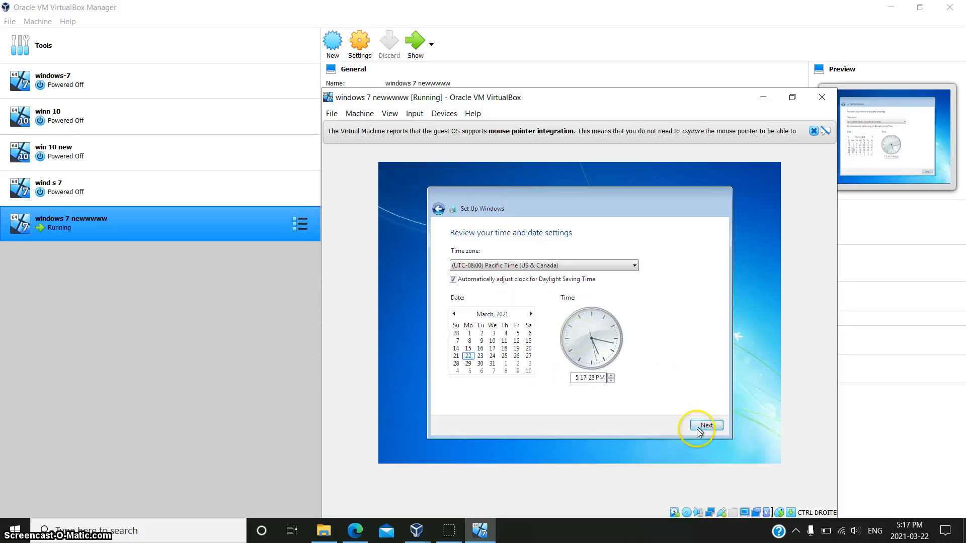
pyautogui.click(701, 425)
pyautogui.click(616, 289)
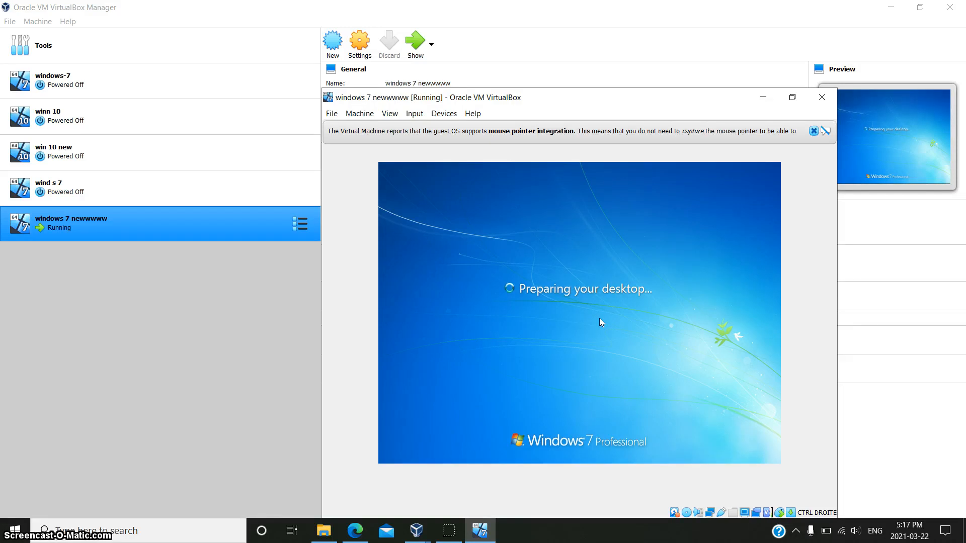
pyautogui.click(612, 330)
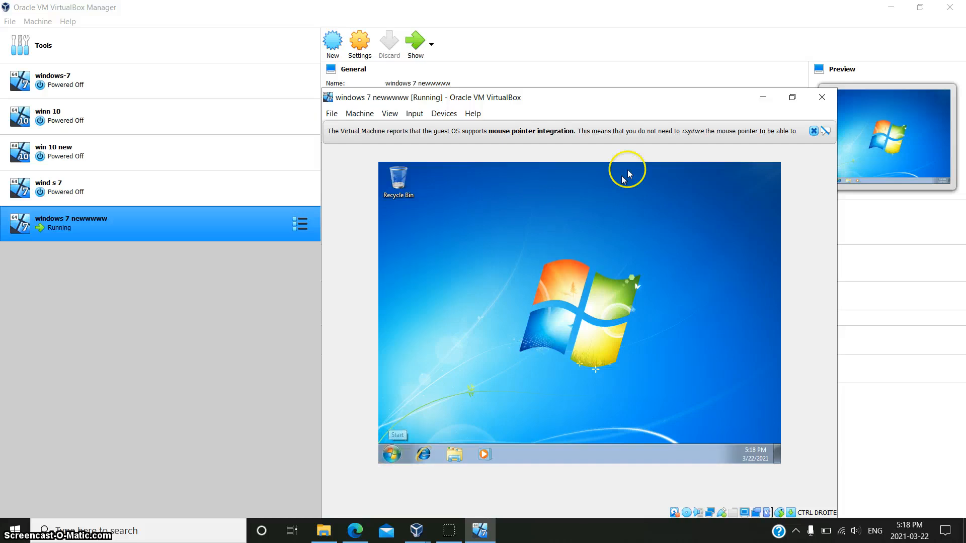
# Step: Minimize the Manager, resize the VM window to fill the screen, then minimize it too
pyautogui.click(889, 7)
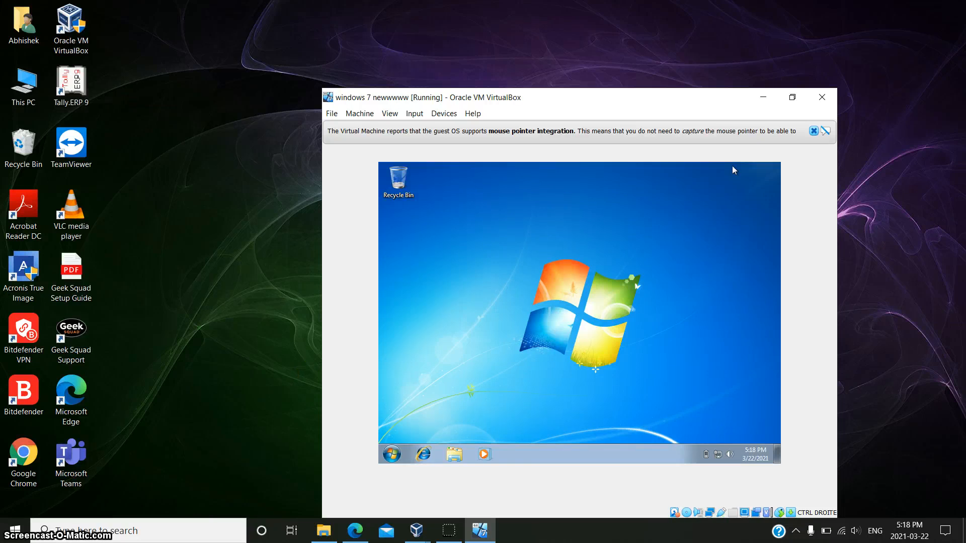
pyautogui.click(792, 98)
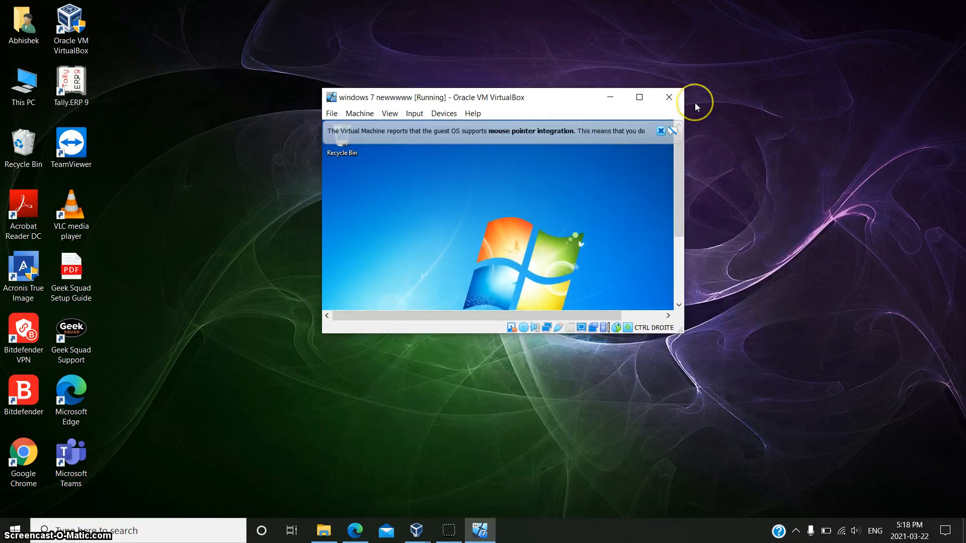
pyautogui.click(639, 97)
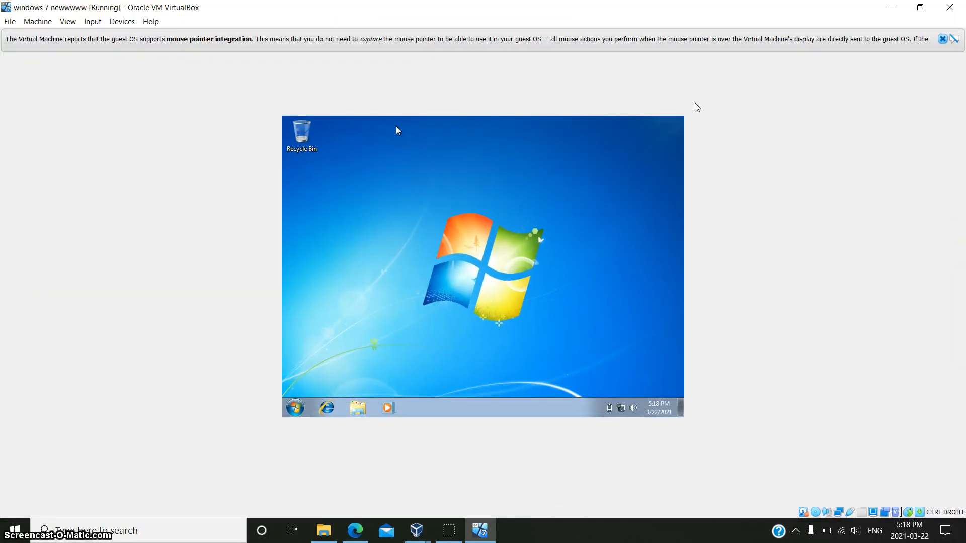
pyautogui.click(890, 7)
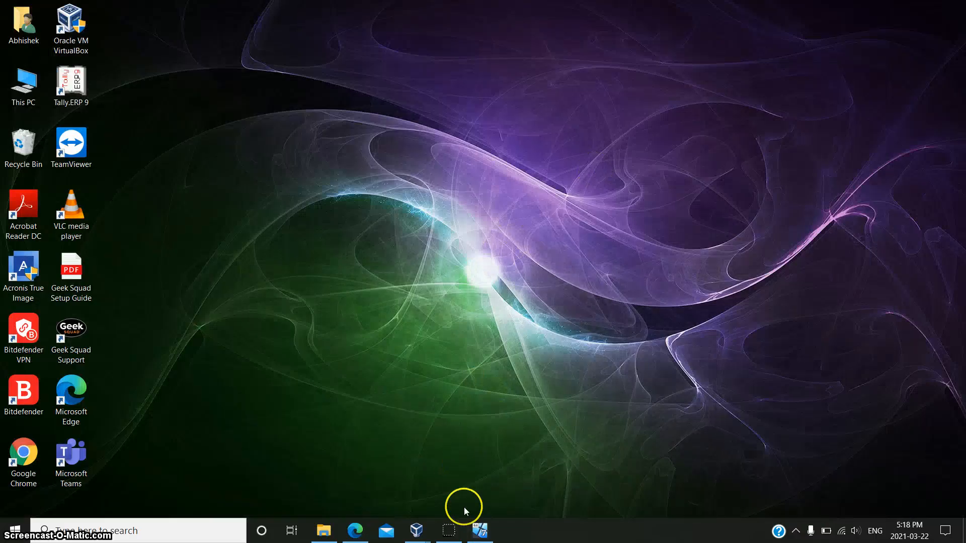
# Step: Restore the Manager from the taskbar preview and show the running Windows 7 VM window
pyautogui.moveTo(410, 525)
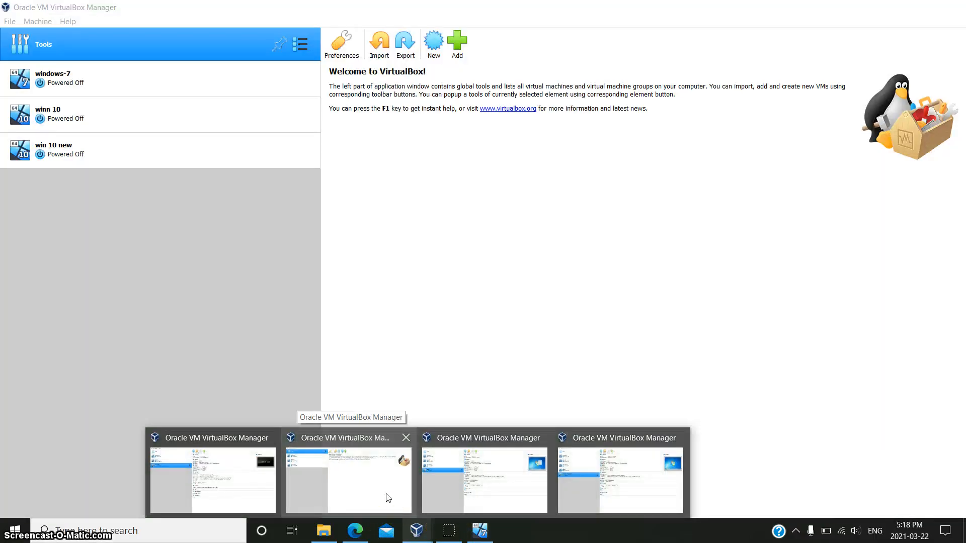
pyautogui.moveTo(521, 481)
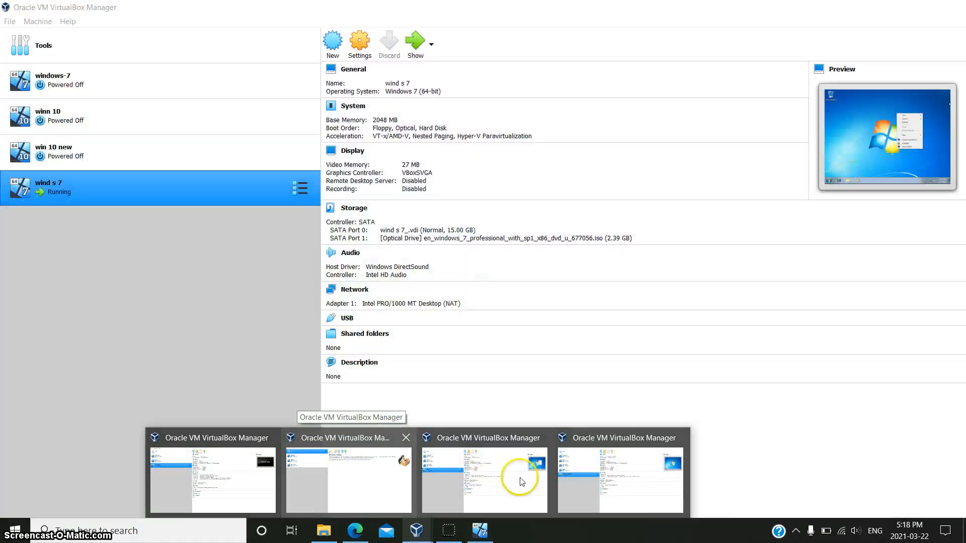
pyautogui.click(579, 473)
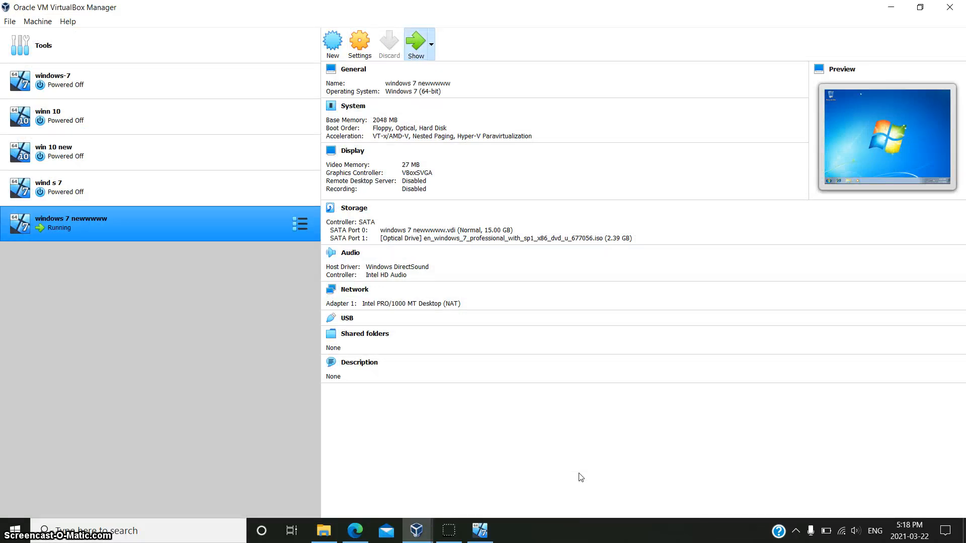
pyautogui.click(416, 45)
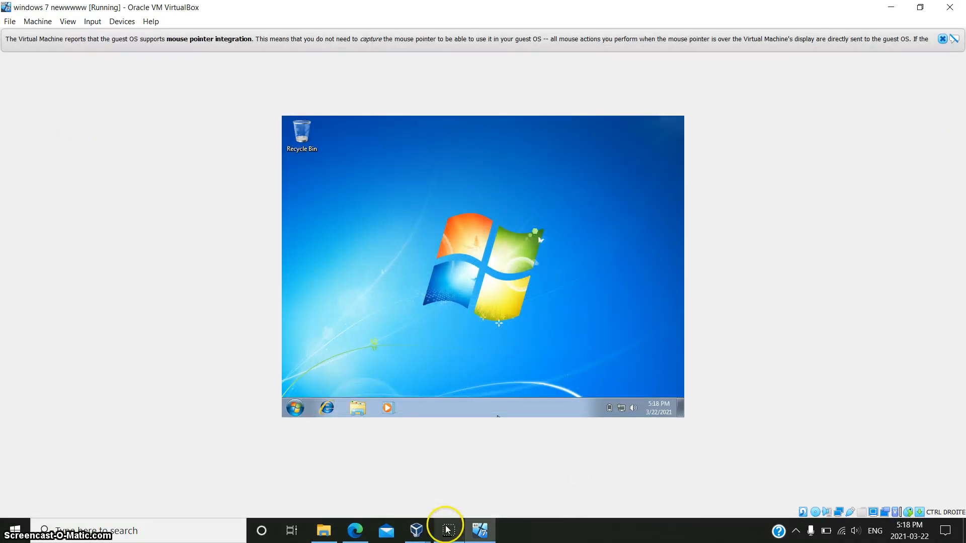